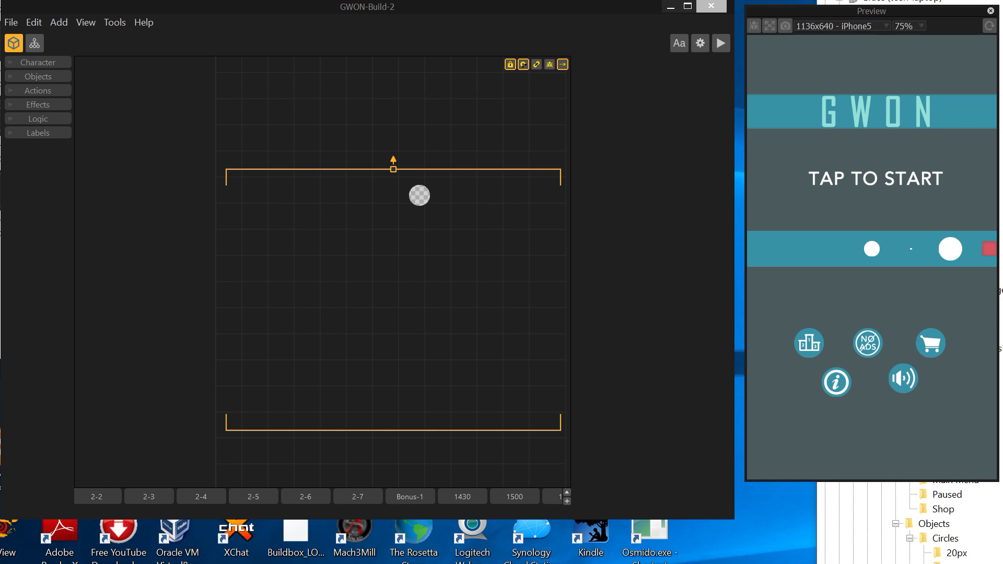
# Switch to Fireworks and select the spring path in spring.png at an enlarged view.
pyautogui.moveTo(1002, 340); pyautogui.dragTo(560, 86)
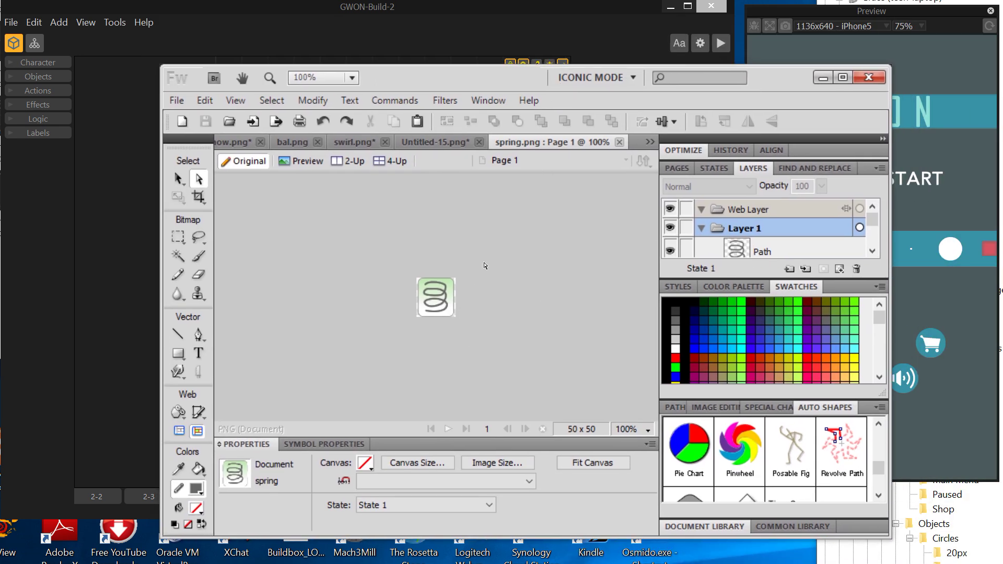
pyautogui.keyDown('ctrl'); pyautogui.scroll(5, 407, 324); pyautogui.keyUp('ctrl')
pyautogui.keyDown('ctrl'); pyautogui.scroll(-3, 418, 308); pyautogui.keyUp('ctrl')
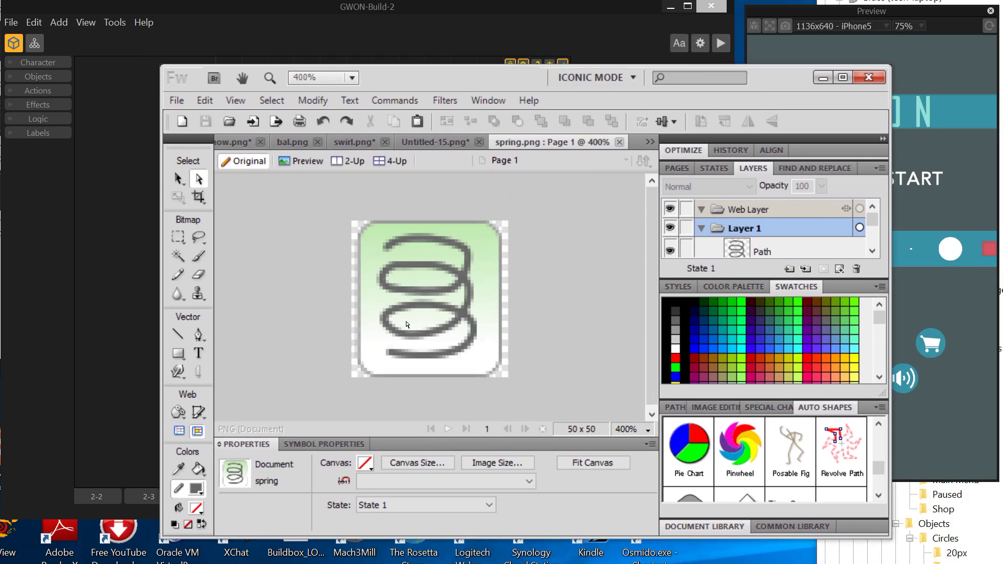
pyautogui.click(424, 298)
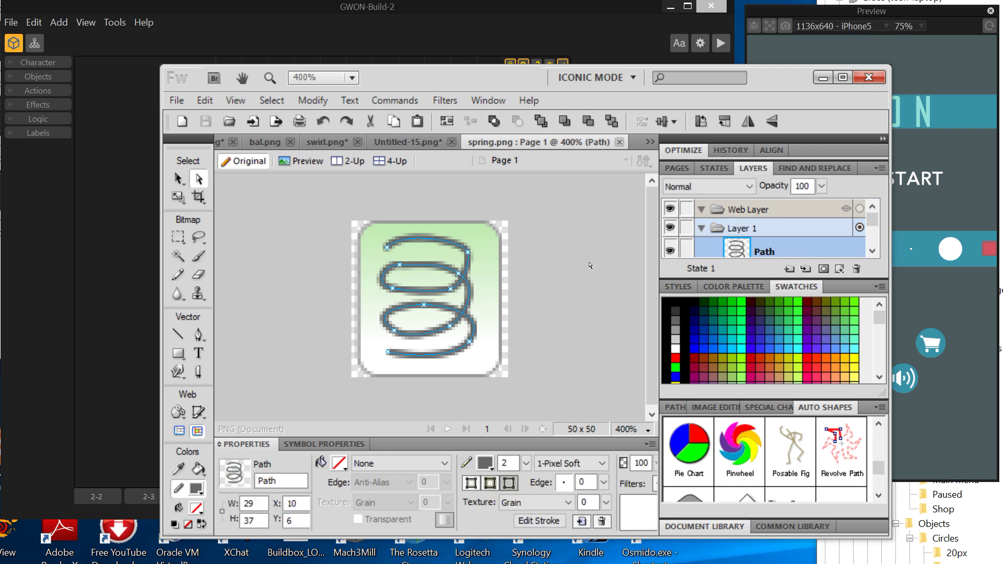
# Try drawing a curved coil path over the spring icon with the Pen tool, and undo it.
pyautogui.click(198, 334)
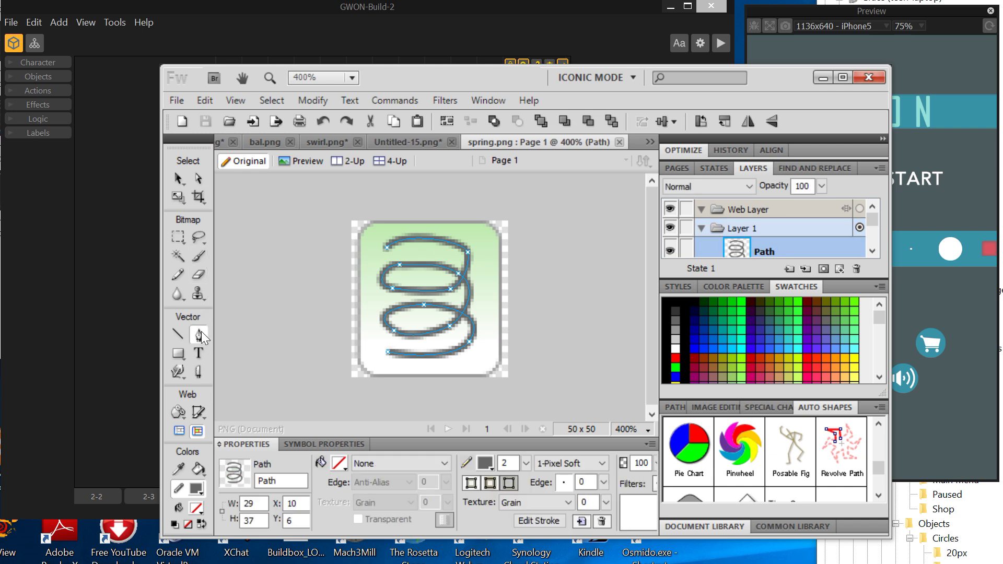
pyautogui.moveTo(382, 236); pyautogui.dragTo(408, 225)
pyautogui.moveTo(474, 232); pyautogui.dragTo(481, 251)
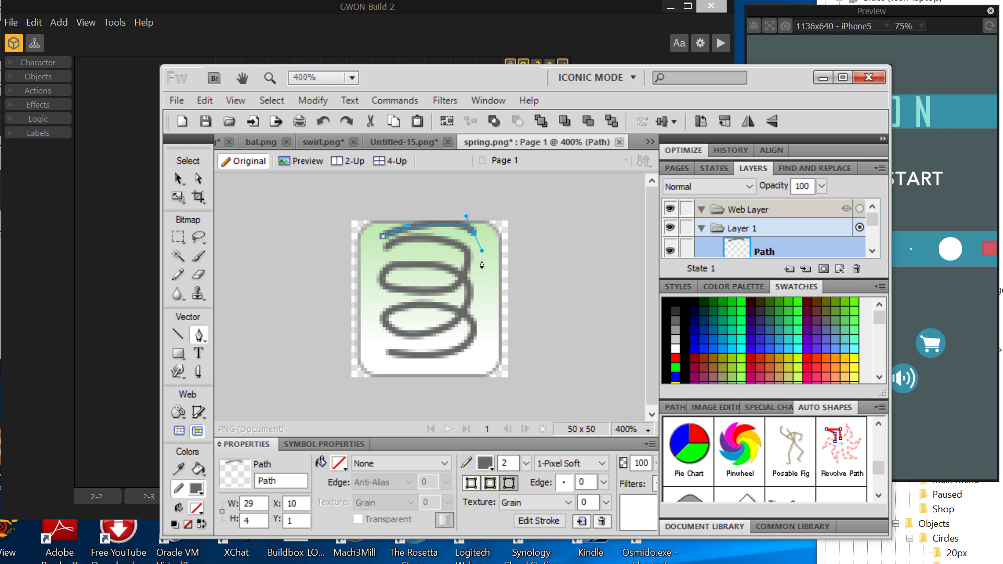
pyautogui.click(467, 291)
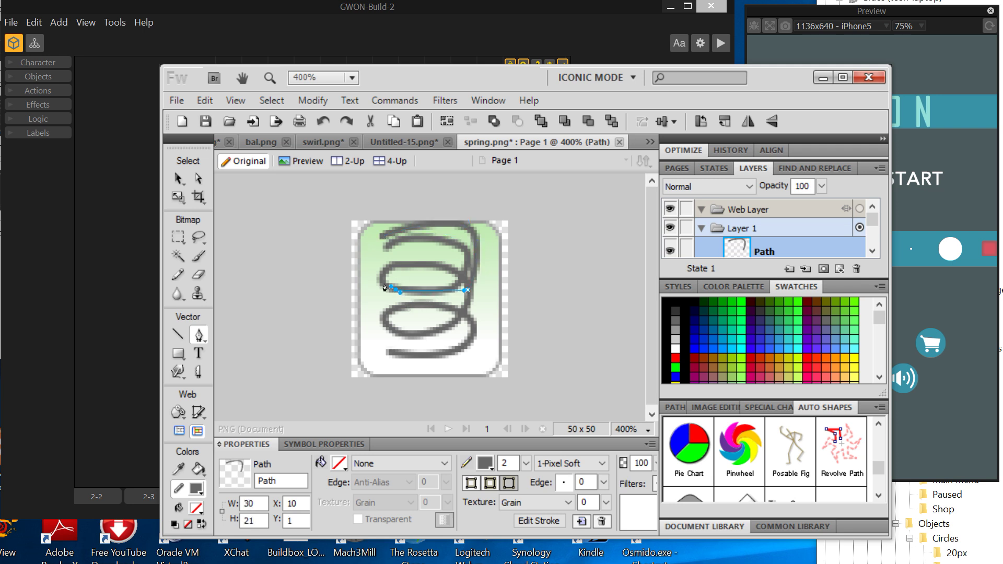
pyautogui.moveTo(395, 290); pyautogui.dragTo(375, 280)
pyautogui.hotkey('ctrl', 'z')
pyautogui.hotkey('ctrl', 'd')
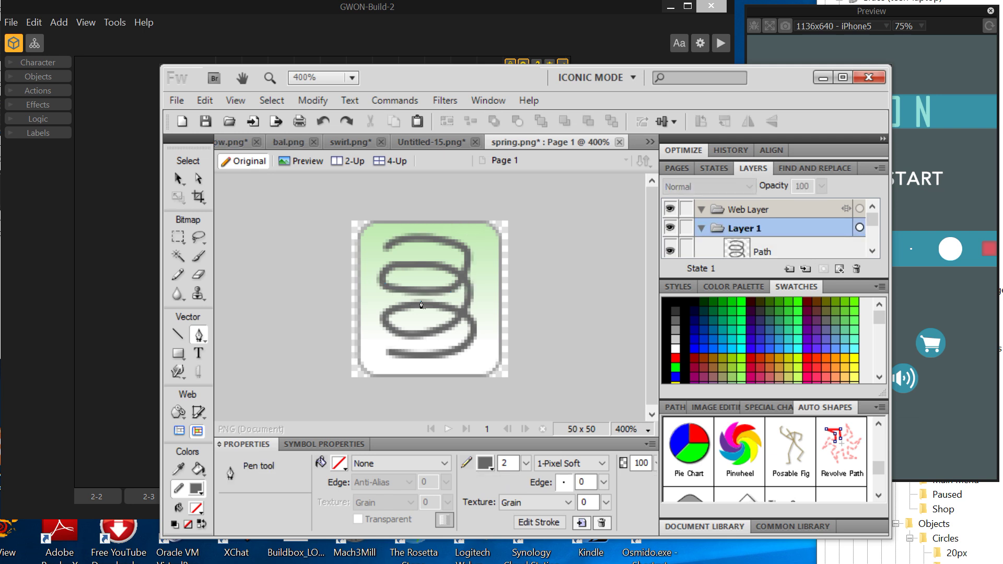
# Examine the spring path's anchor points and curve handles, and return to the GWON-Build-2 project.
pyautogui.press('v')
pyautogui.click(380, 313)
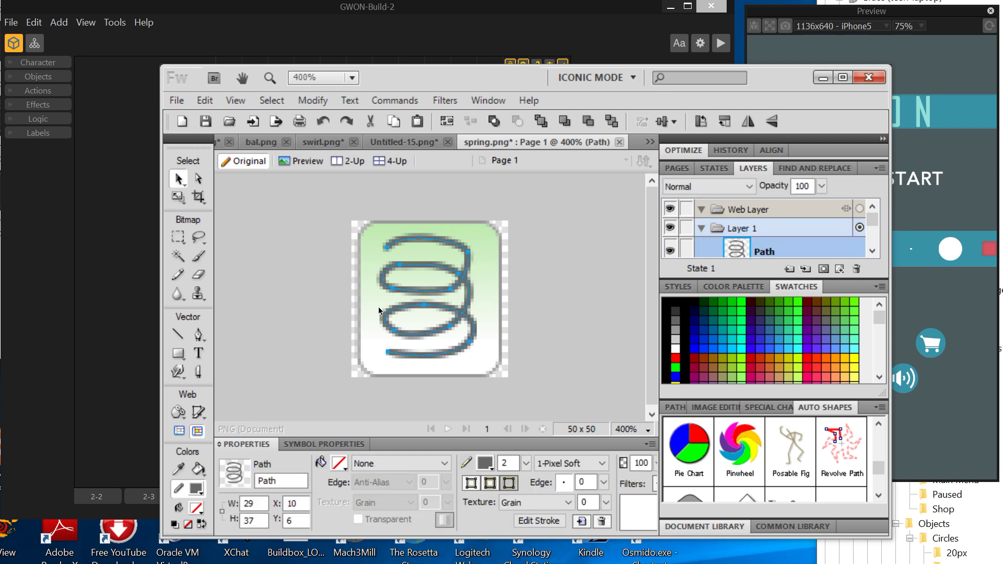
pyautogui.press('a')
pyautogui.click(400, 267)
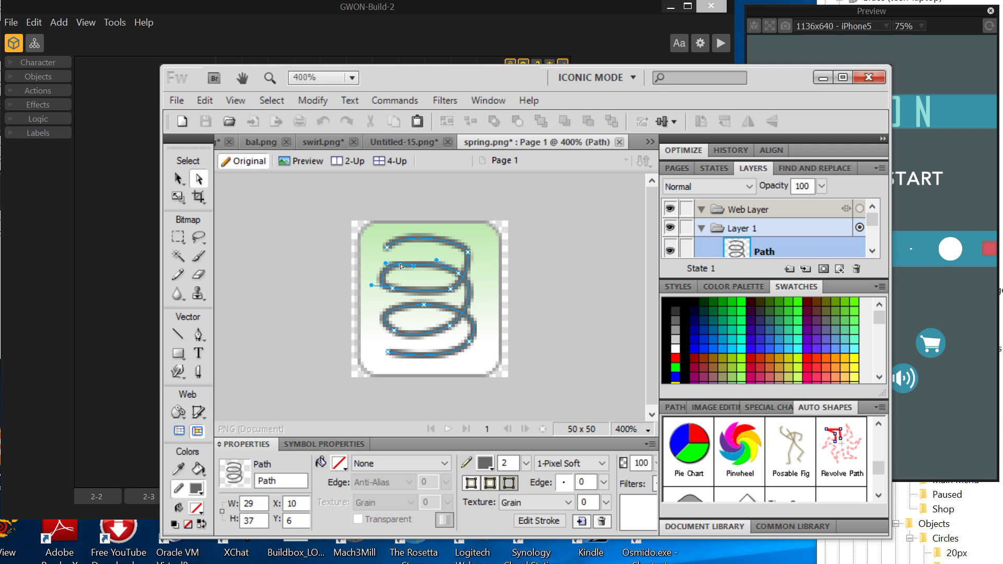
pyautogui.moveTo(415, 267); pyautogui.dragTo(417, 264)
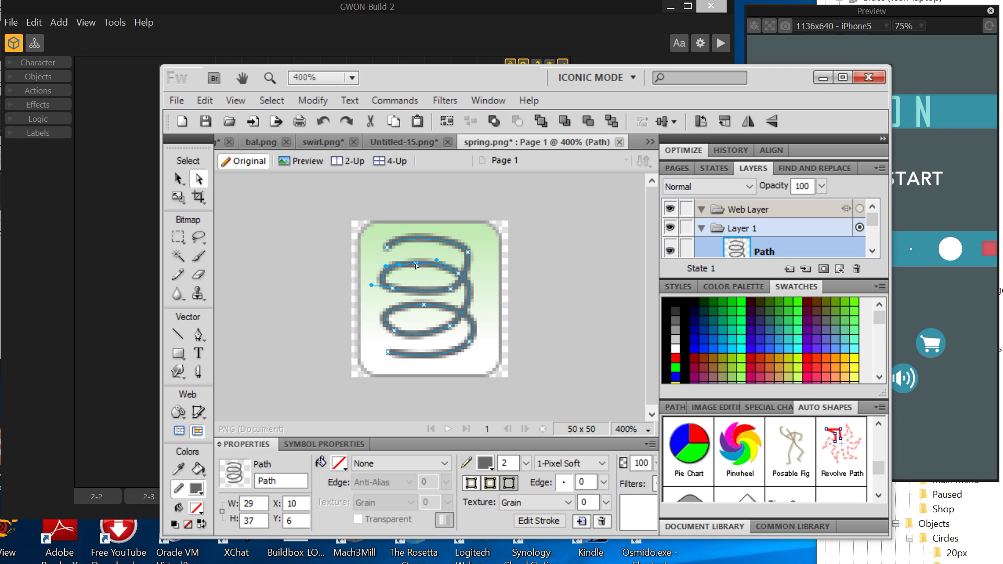
pyautogui.click(530, 312)
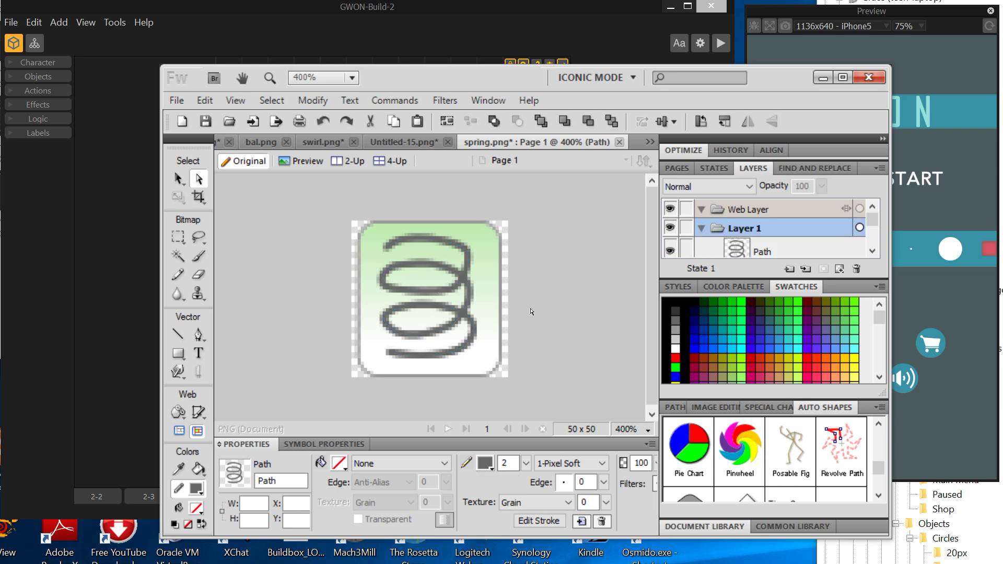
pyautogui.hotkey('ctrl', '-')
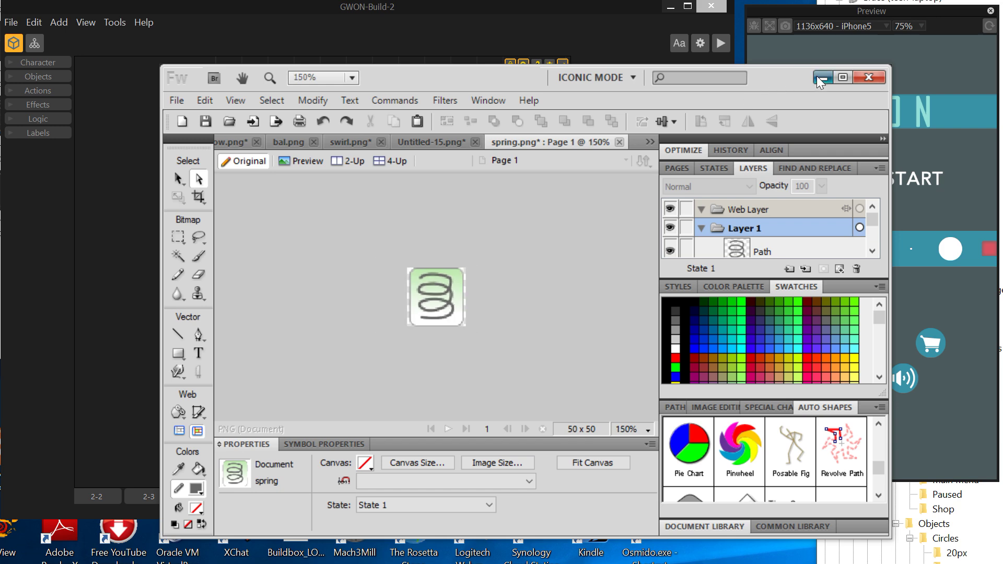
pyautogui.click(823, 78)
# Import the spring image as an object and open the Scratch Pad scene.
pyautogui.moveTo(1000, 157); pyautogui.dragTo(429, 191)
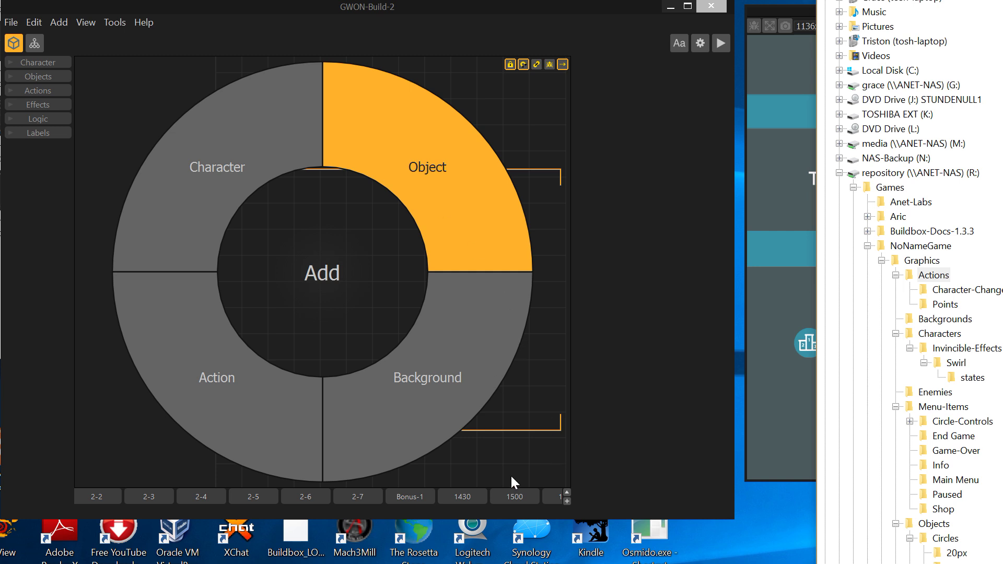
pyautogui.click(385, 345)
pyautogui.click(560, 494)
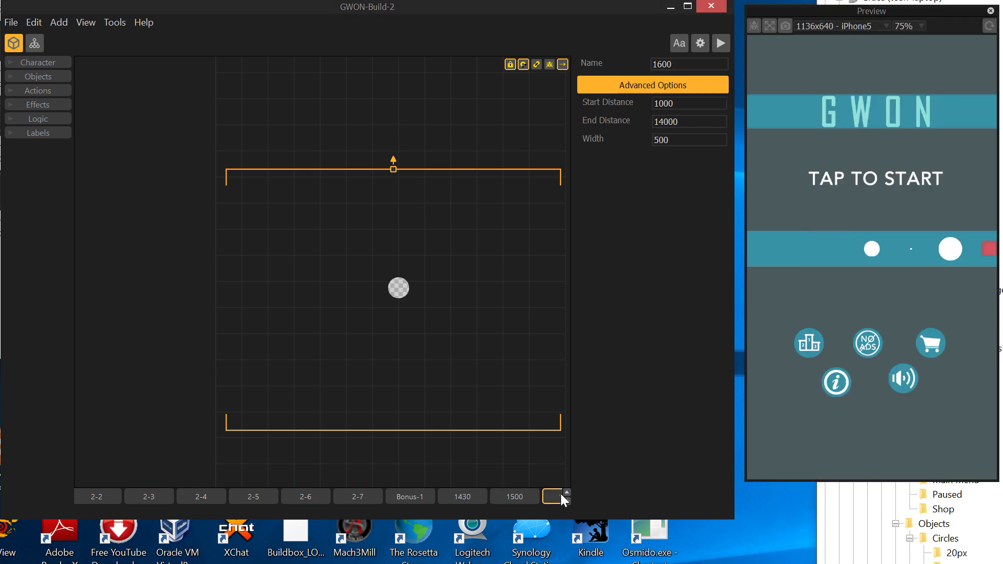
pyautogui.click(560, 494)
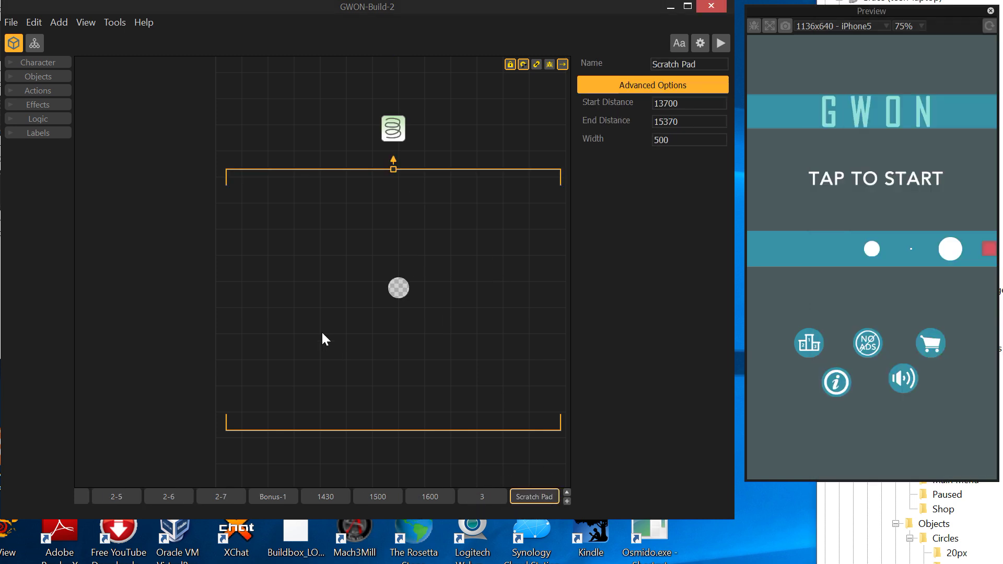
# Place the spring object at 250, 300 and add a Transform logic object below it at 250, 200.
pyautogui.moveTo(394, 145); pyautogui.dragTo(322, 230)
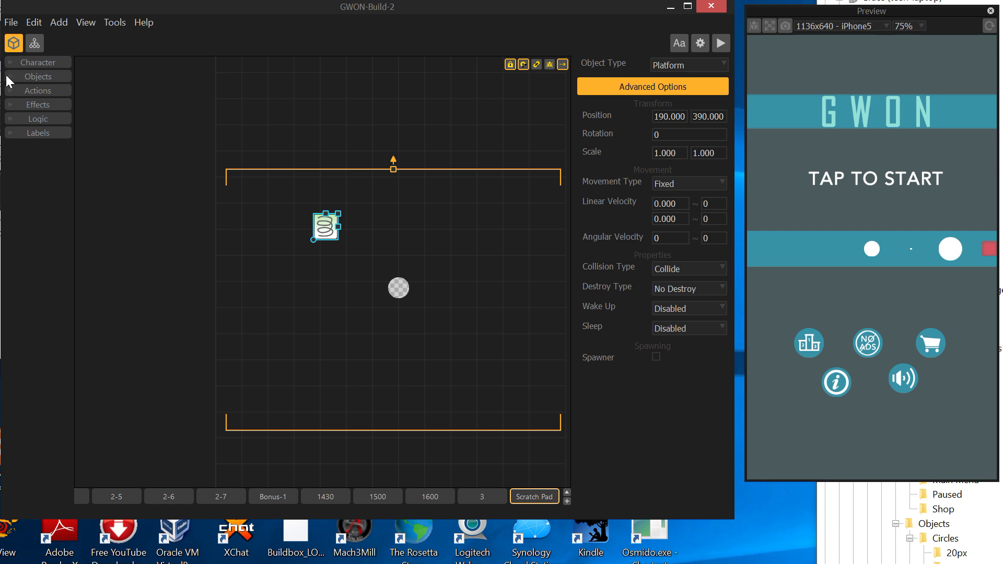
pyautogui.click(13, 118)
pyautogui.moveTo(35, 163); pyautogui.dragTo(444, 249)
pyautogui.click(327, 228)
pyautogui.moveTo(326, 229); pyautogui.dragTo(358, 275)
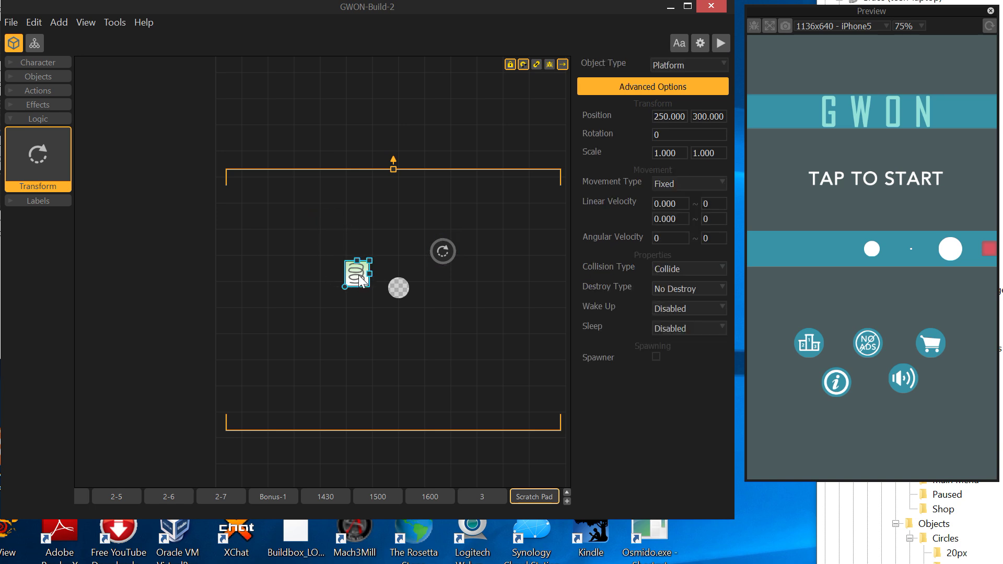
pyautogui.moveTo(443, 256); pyautogui.dragTo(359, 328)
# Play the game in the preview and pause it, and select the spring object in the scene.
pyautogui.click(920, 216)
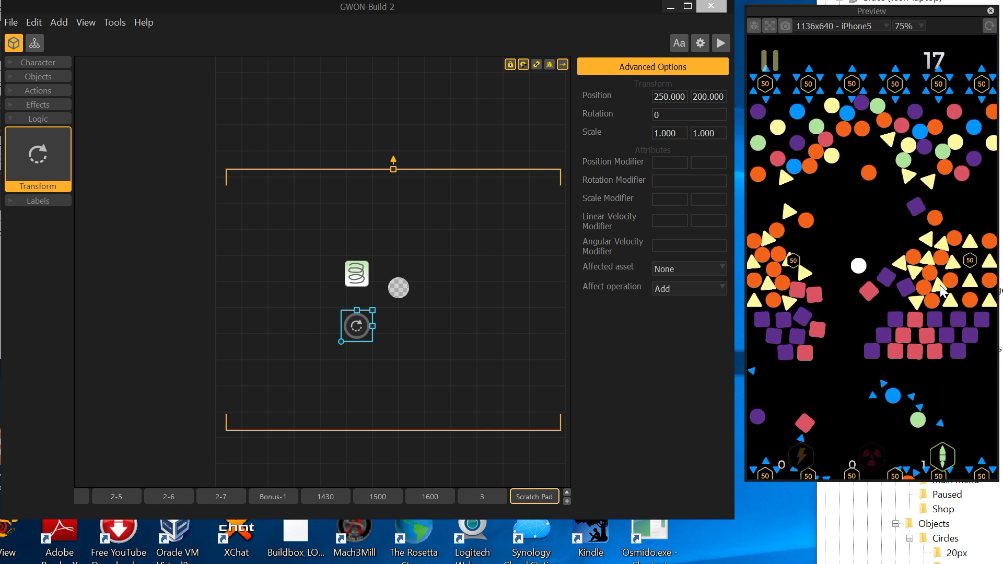
pyautogui.click(766, 56)
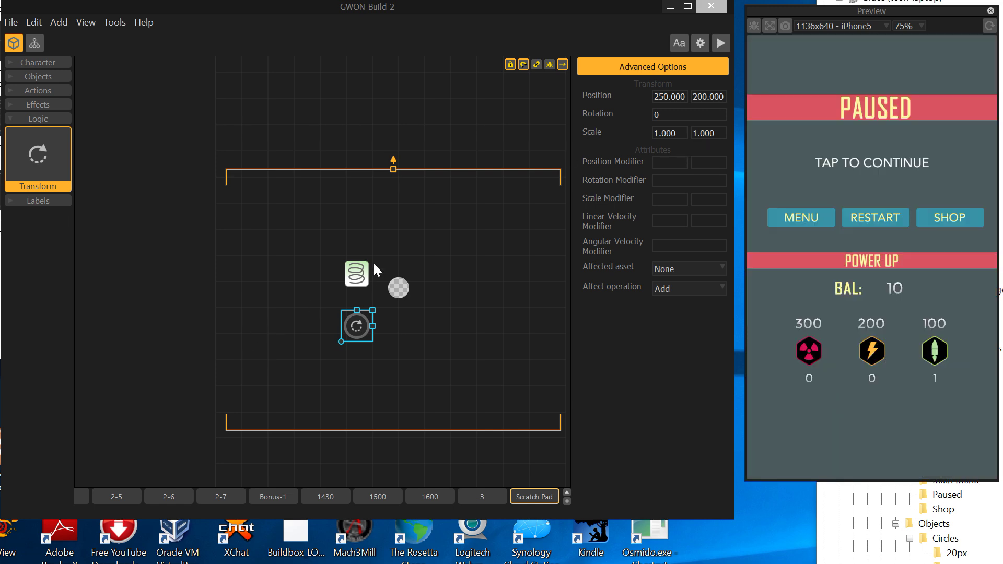
pyautogui.click(358, 274)
# Set the Transform object's affected asset to 40px-blue and its affect operation to Multiply.
pyautogui.click(356, 327)
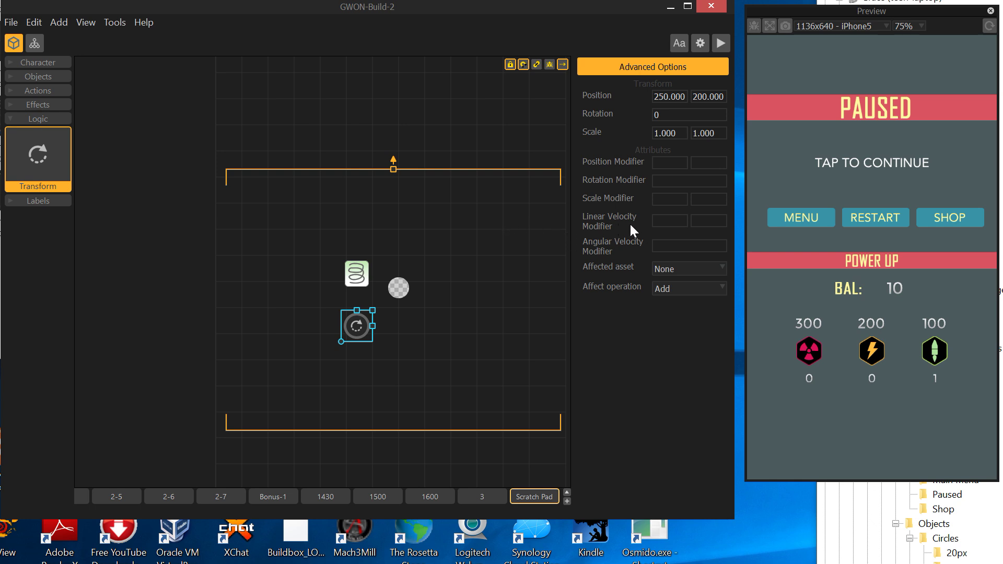
pyautogui.click(670, 221)
pyautogui.click(673, 270)
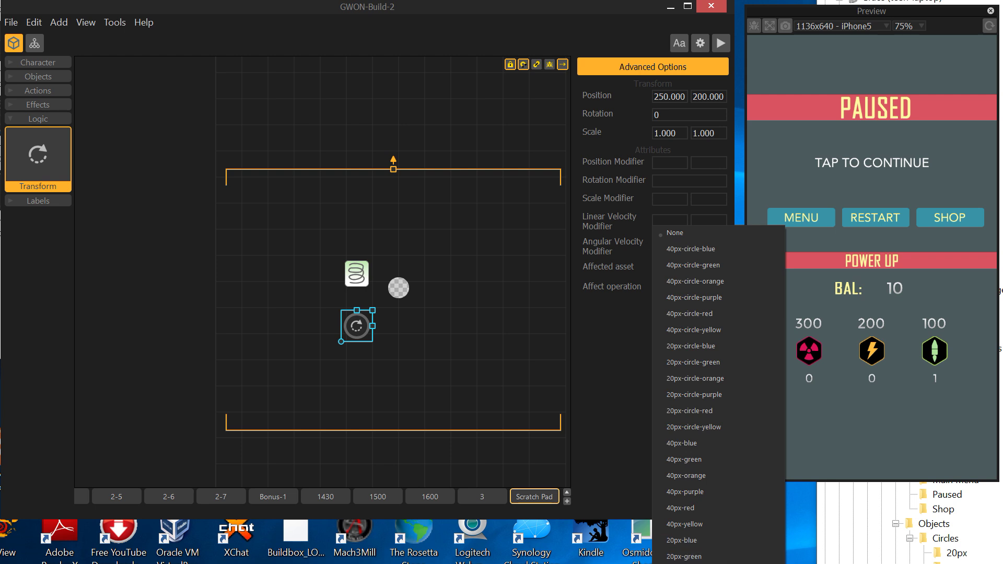
pyautogui.click(713, 446)
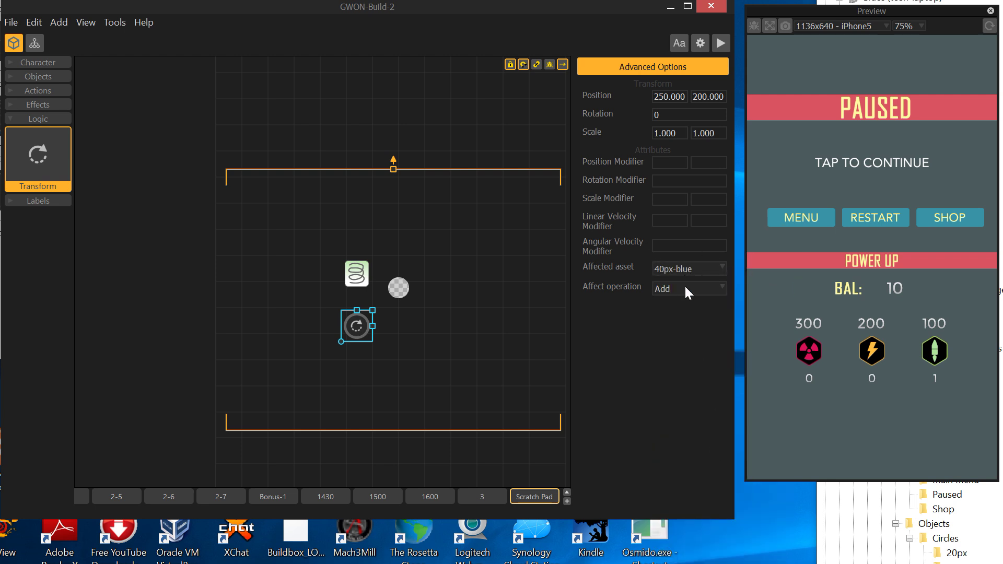
pyautogui.click(701, 288)
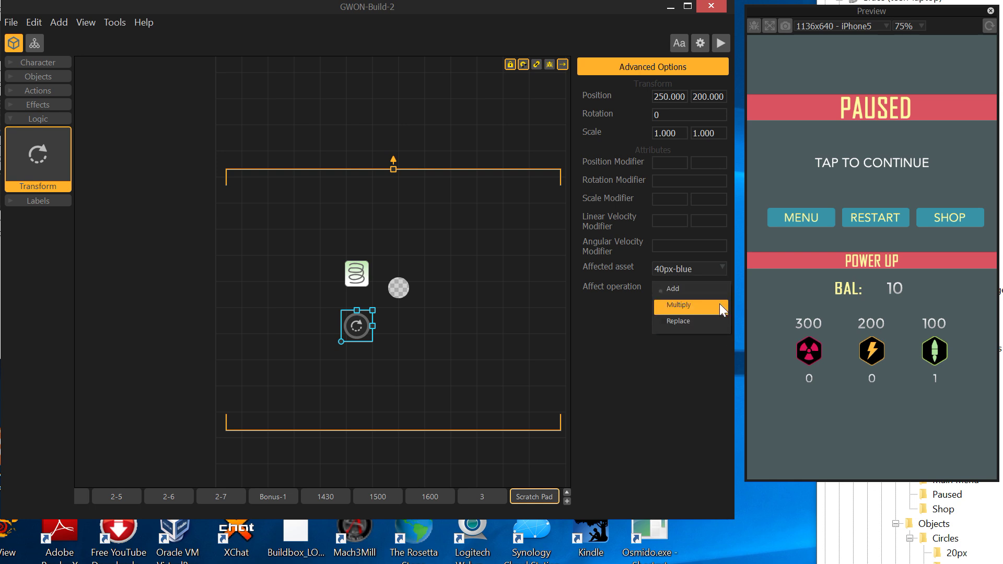
pyautogui.click(719, 305)
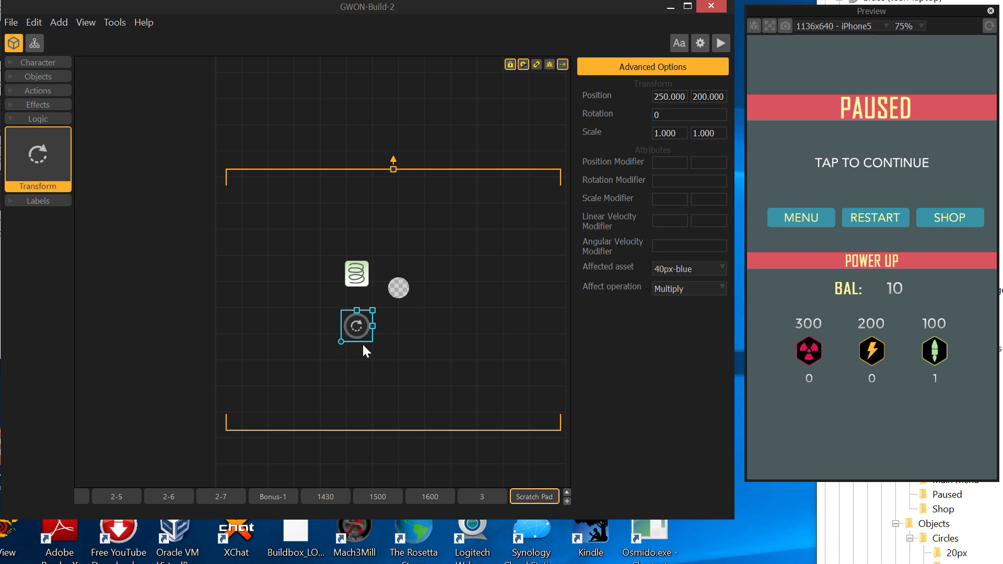
# Nudge the Transform object straight down to a vertical position of 160.
pyautogui.press('Down')
pyautogui.press('Down')
pyautogui.press('Down')
pyautogui.press('Down')
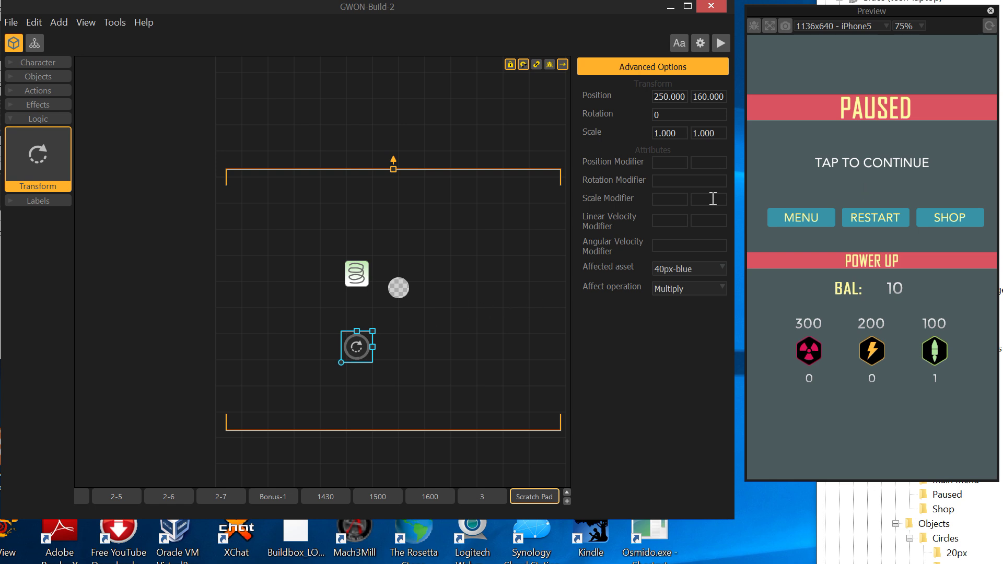
# Set the Transform object's linear velocity modifiers to 5 and 5, and its angular velocity modifier to 2.
pyautogui.click(674, 219)
pyautogui.write('5')
pyautogui.press('Tab')
pyautogui.write('5')
pyautogui.press('Tab')
pyautogui.write('2')
# Reposition the Transform object to 230, 200 and the spring object to 240, 300.
pyautogui.moveTo(357, 347); pyautogui.dragTo(347, 326)
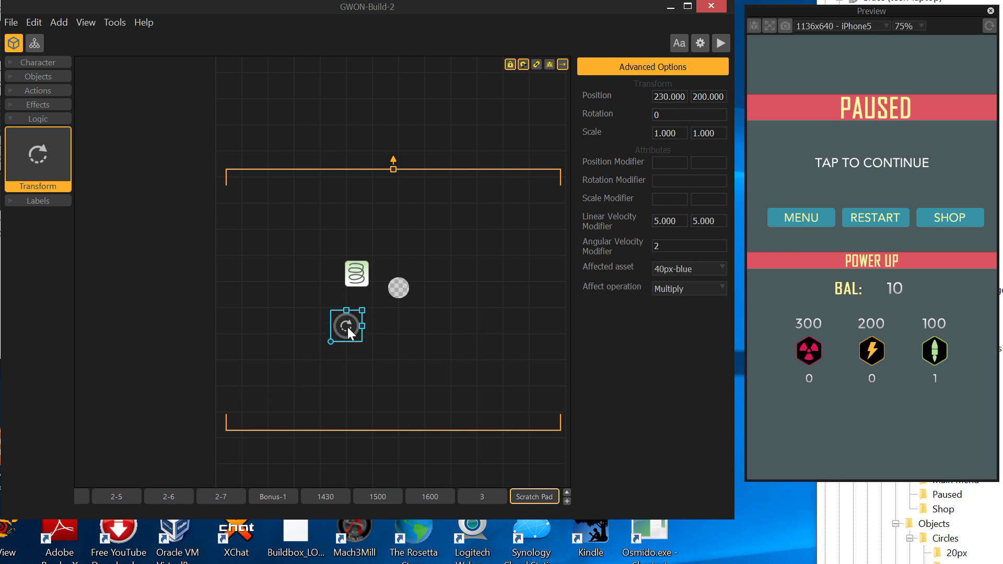
pyautogui.moveTo(348, 280); pyautogui.dragTo(344, 277)
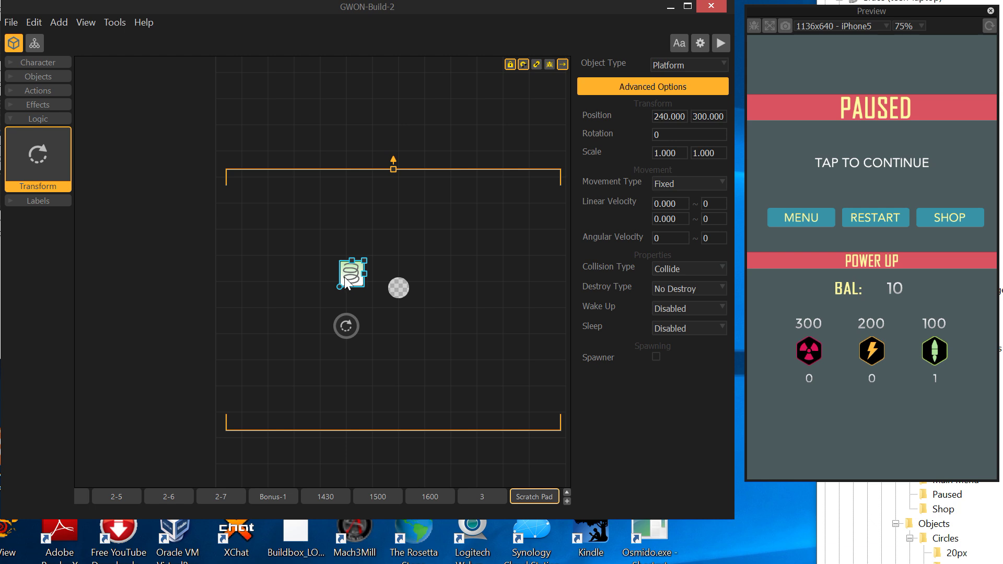
# Duplicate the Transform object three times in a row, setting the copies' affected assets to 40px-green, 40px-orange and 40px-purple.
pyautogui.click(347, 332)
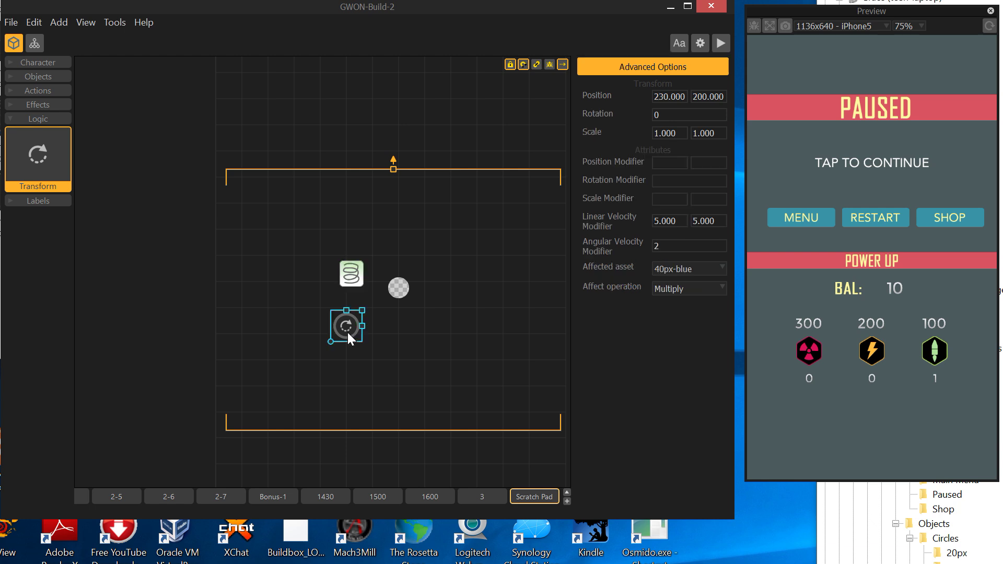
pyautogui.click(702, 268)
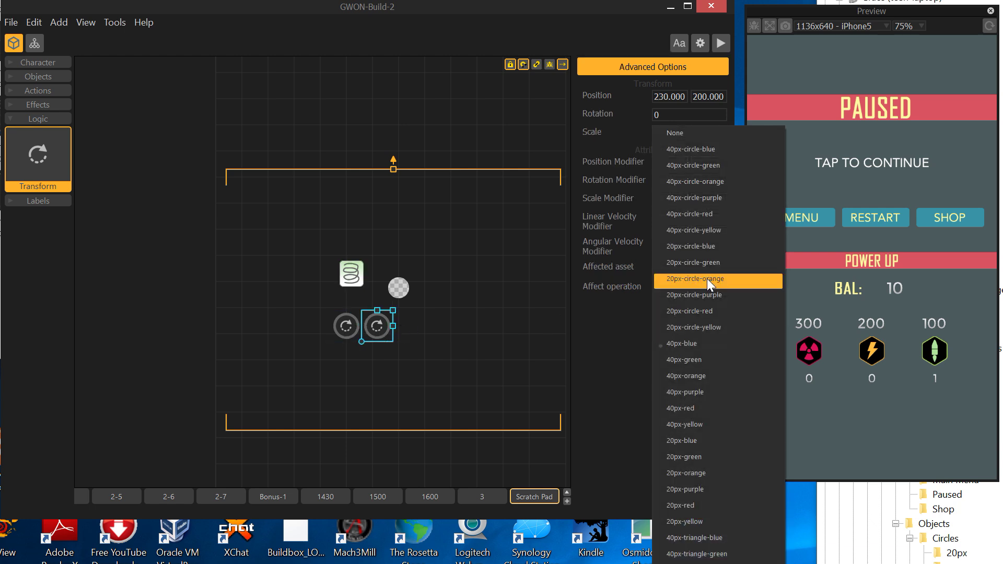
pyautogui.click(714, 359)
pyautogui.moveTo(395, 316); pyautogui.dragTo(425, 312)
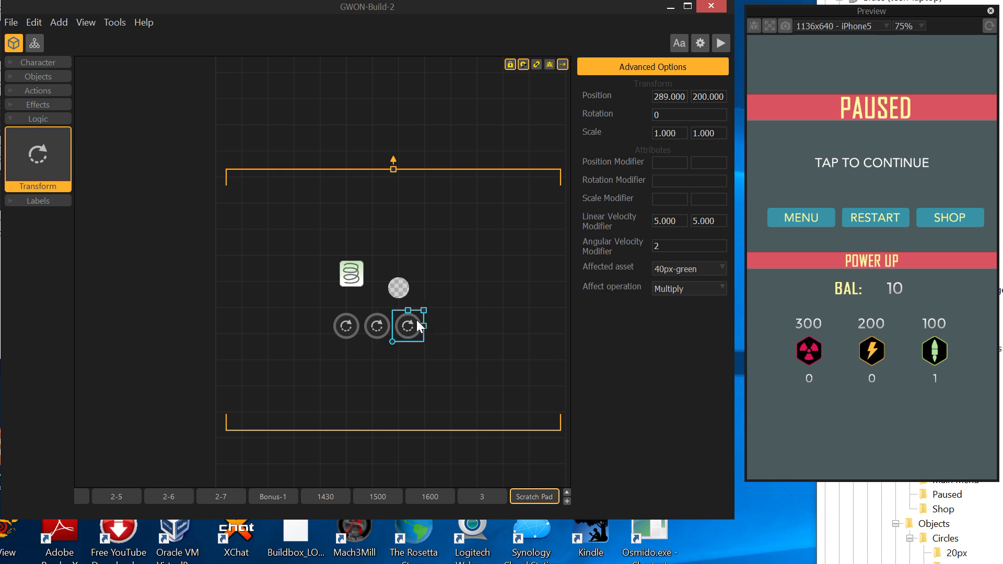
pyautogui.click(677, 268)
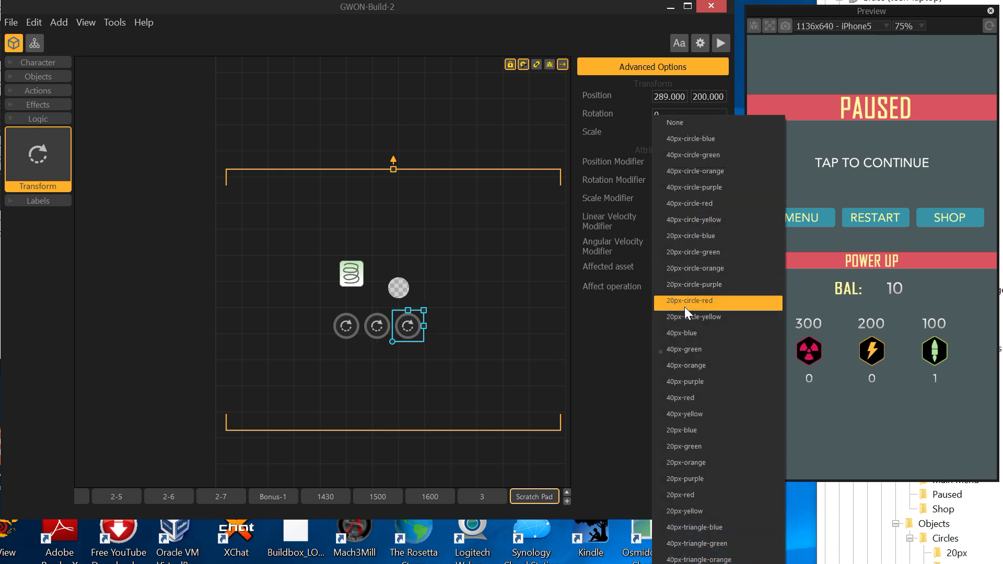
pyautogui.click(685, 369)
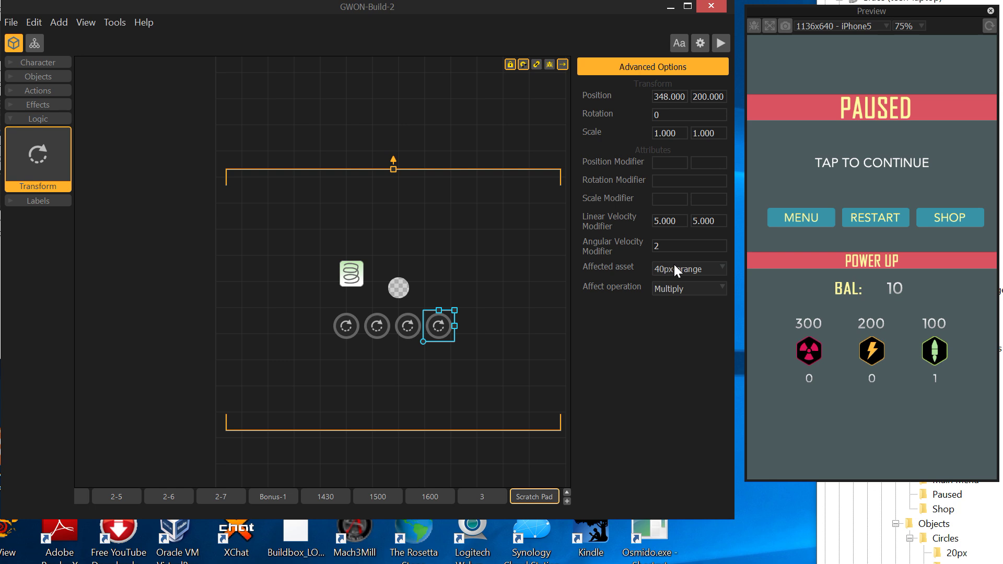
pyautogui.click(708, 267)
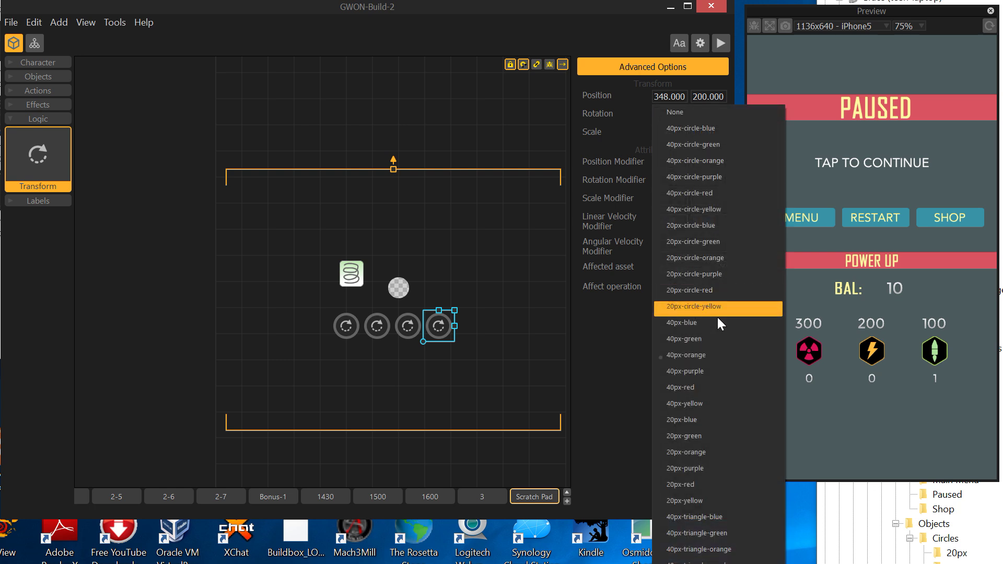
pyautogui.click(716, 367)
# Duplicate the Transform object twice more, setting the copies' affected assets to 40px-red and 40px-yellow.
pyautogui.hotkey('ctrl', 'd')
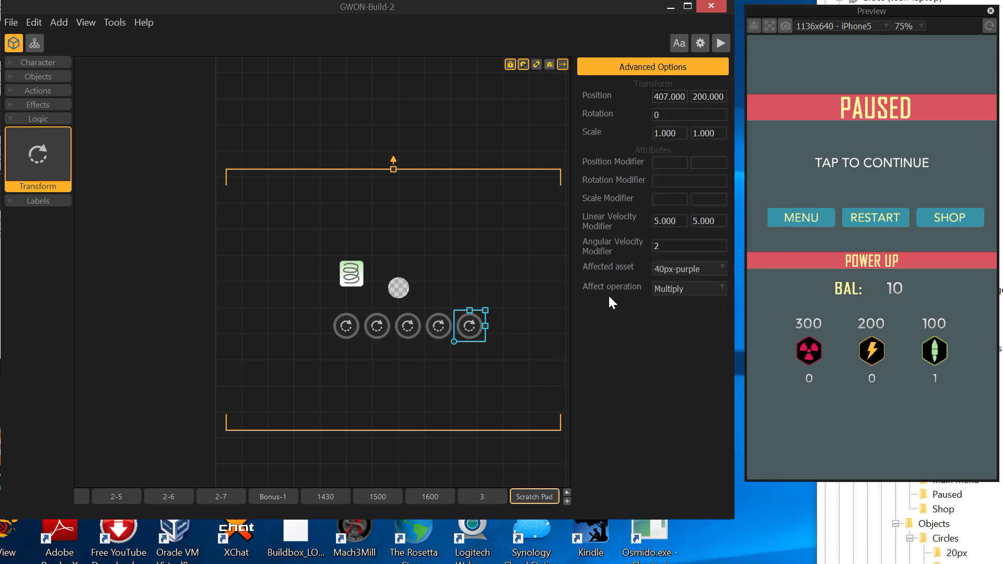
pyautogui.click(709, 272)
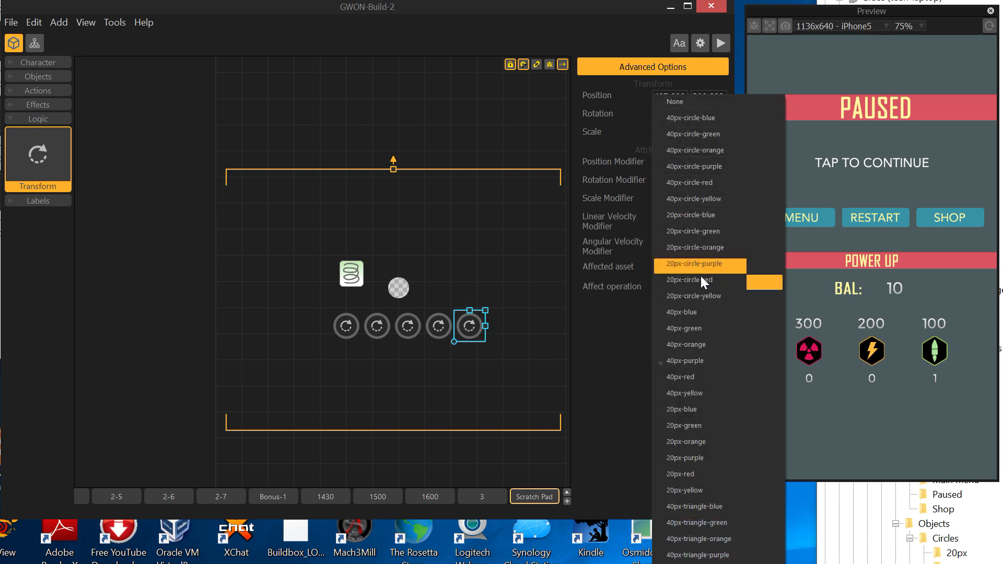
pyautogui.click(703, 378)
pyautogui.hotkey('ctrl', 'd')
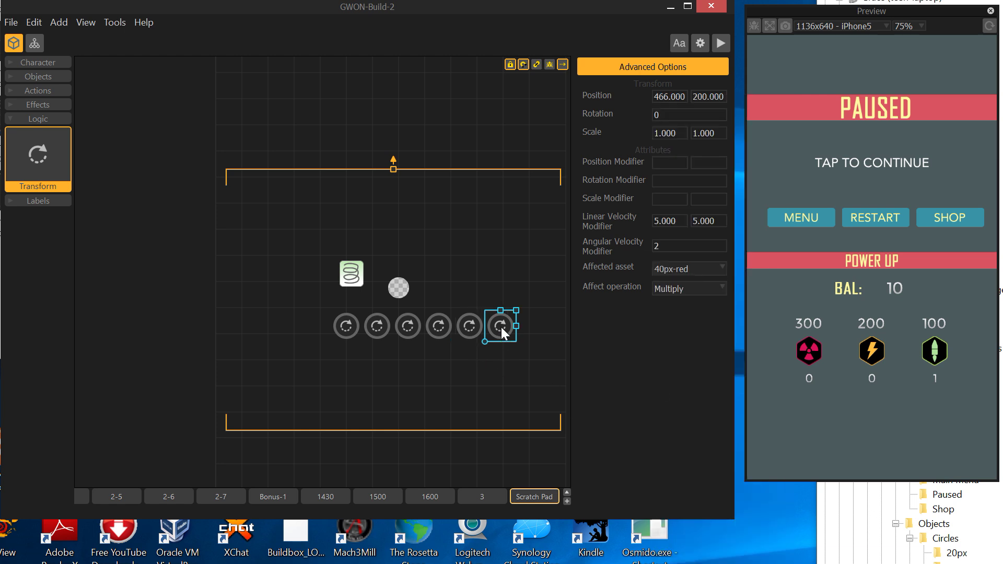
pyautogui.click(675, 269)
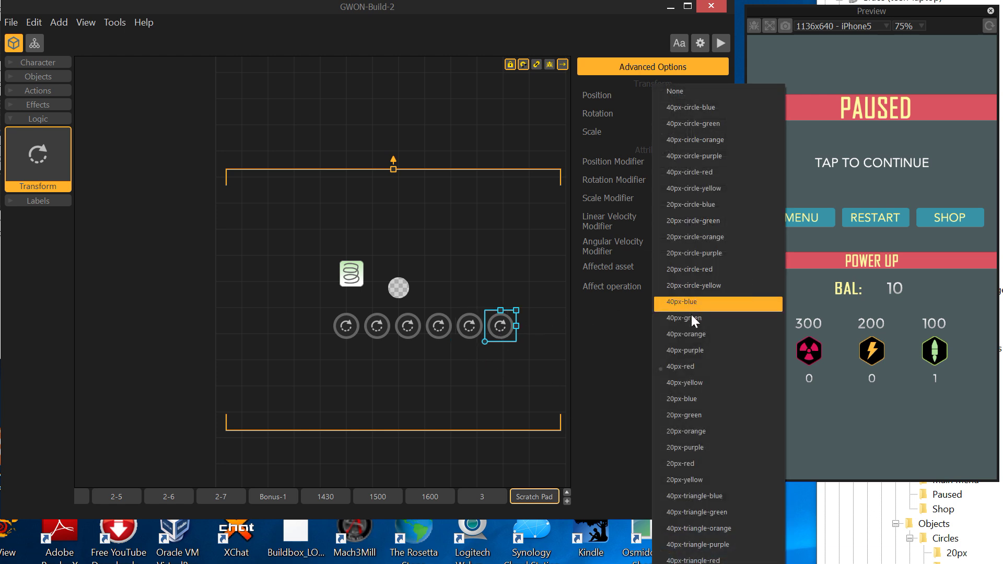
pyautogui.click(700, 386)
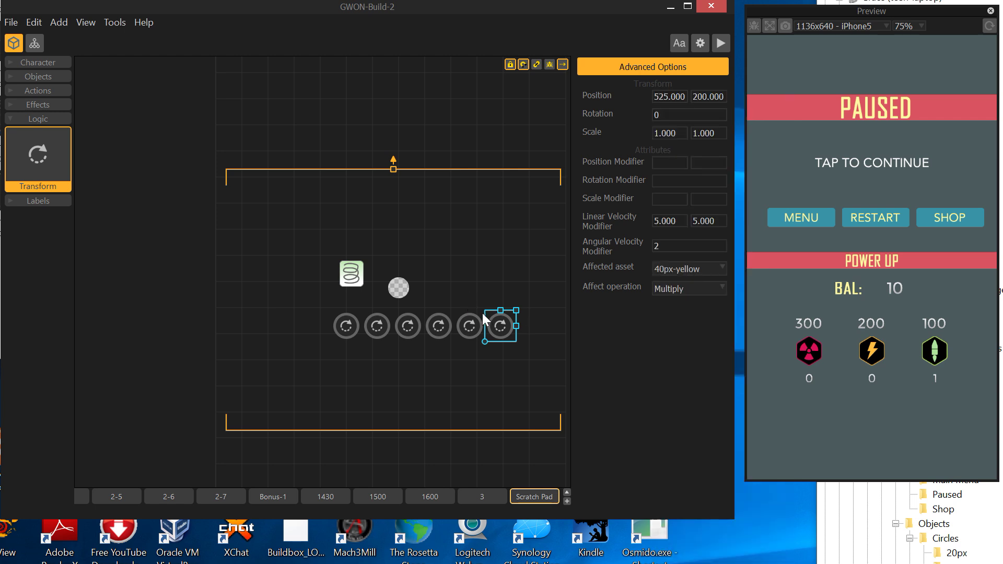
pyautogui.hotkey('ctrl', 'd')
pyautogui.click(685, 270)
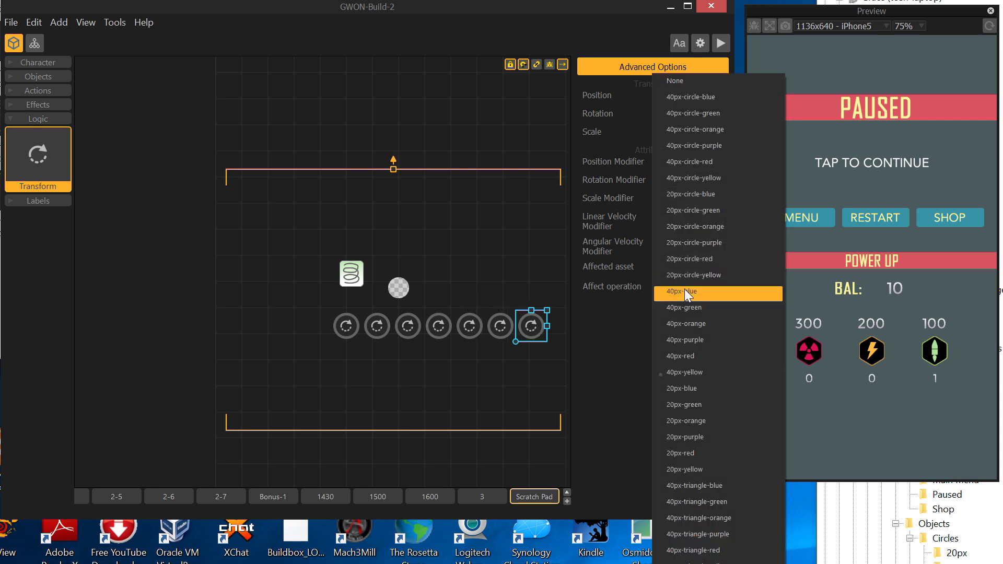
pyautogui.click(710, 389)
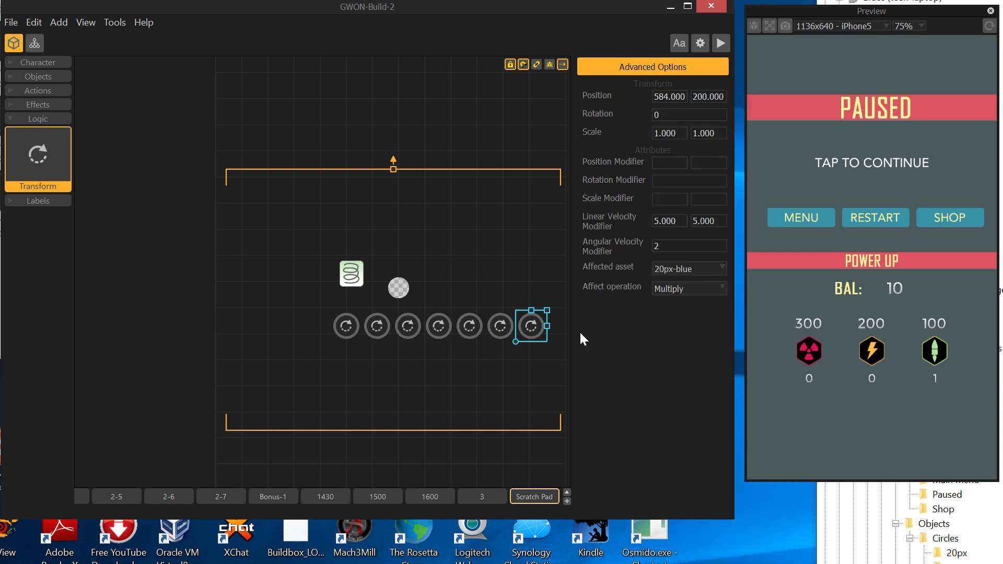
pyautogui.click(500, 326)
pyautogui.click(526, 332)
pyautogui.click(679, 271)
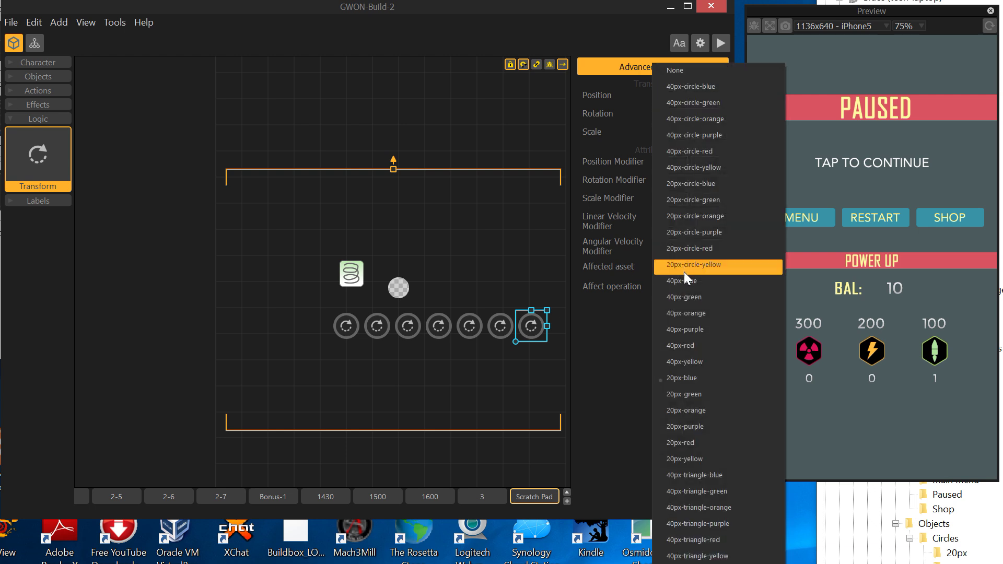
pyautogui.click(693, 362)
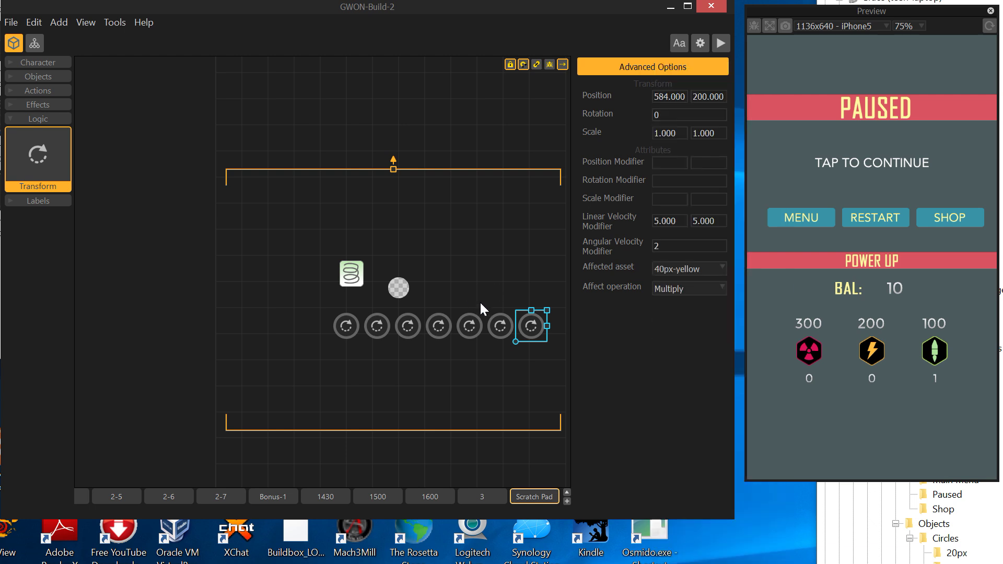
pyautogui.click(503, 324)
pyautogui.click(528, 328)
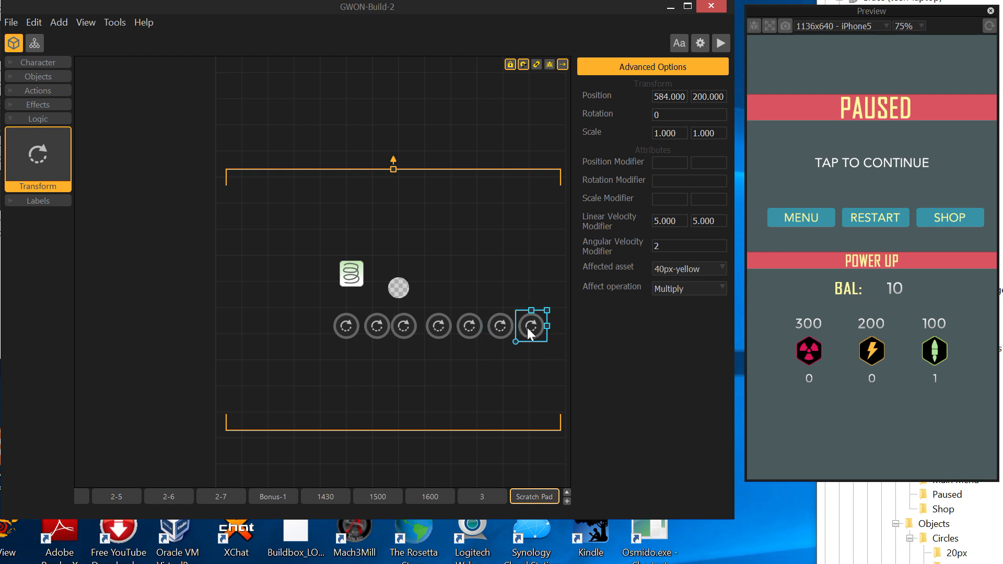
pyautogui.press('Delete')
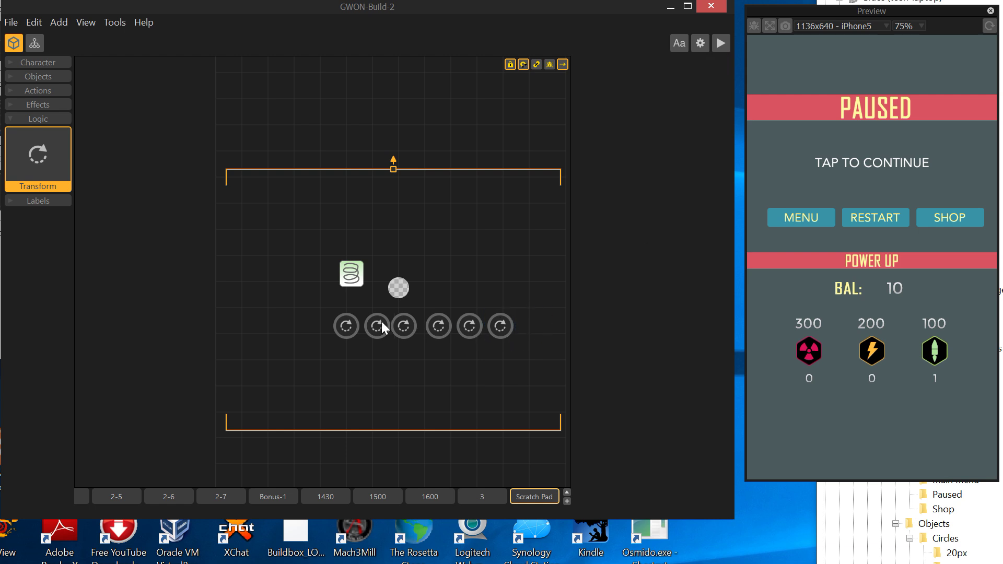
# Connect the spring object to all six Transform objects in connection mode, and set the spring's object type to Decoration.
pyautogui.click(351, 282)
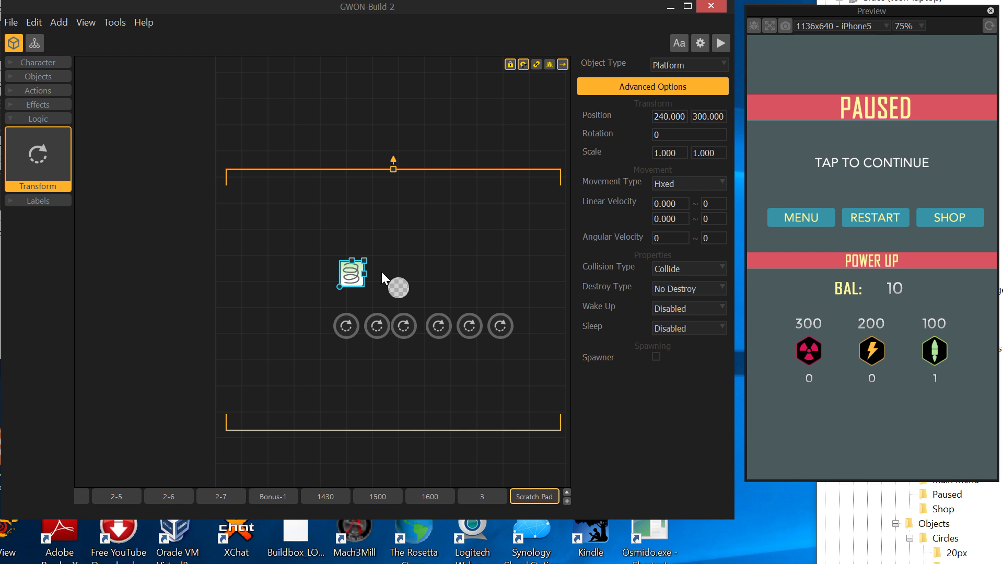
pyautogui.press('alt')
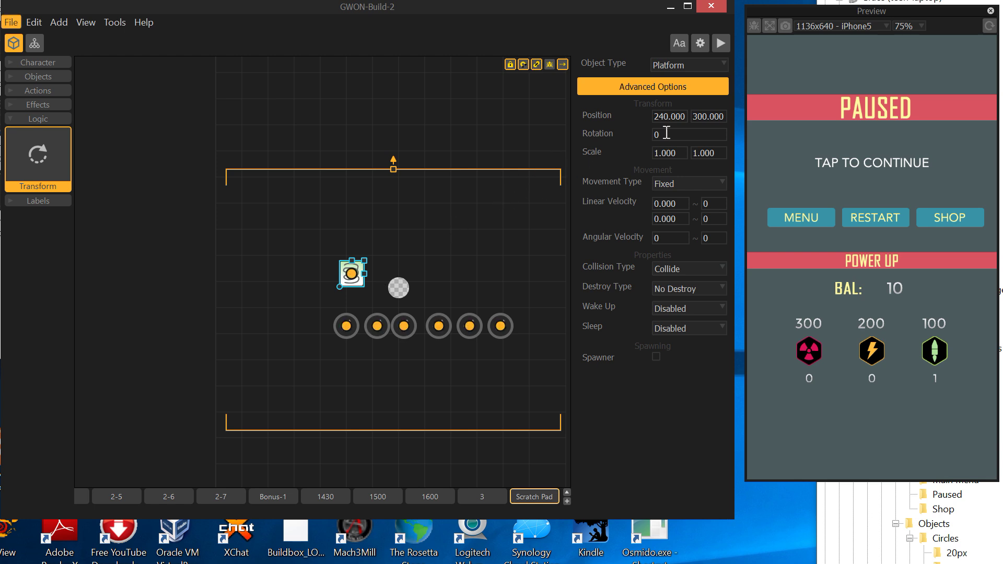
pyautogui.click(535, 64)
pyautogui.click(535, 64)
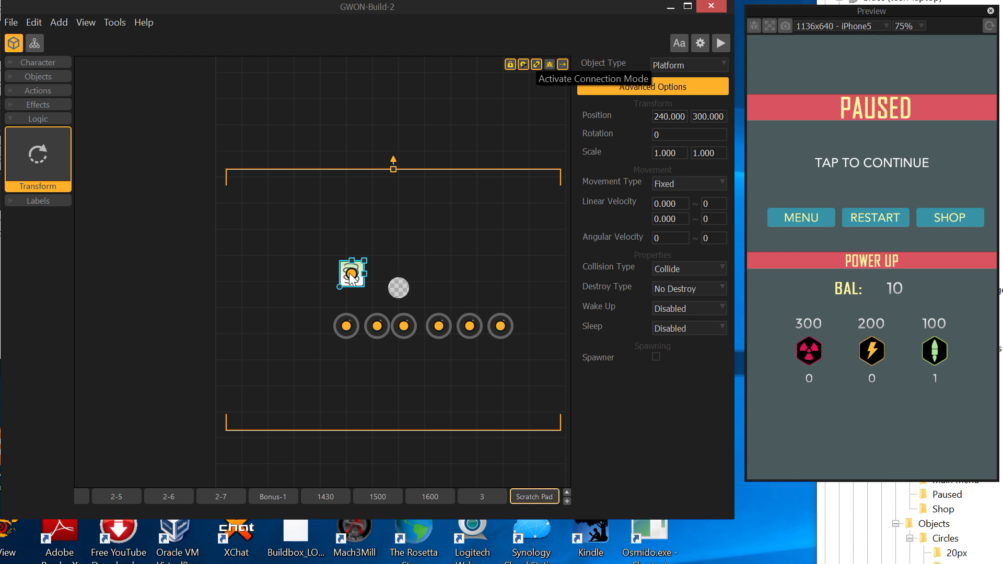
pyautogui.moveTo(351, 277); pyautogui.dragTo(345, 325)
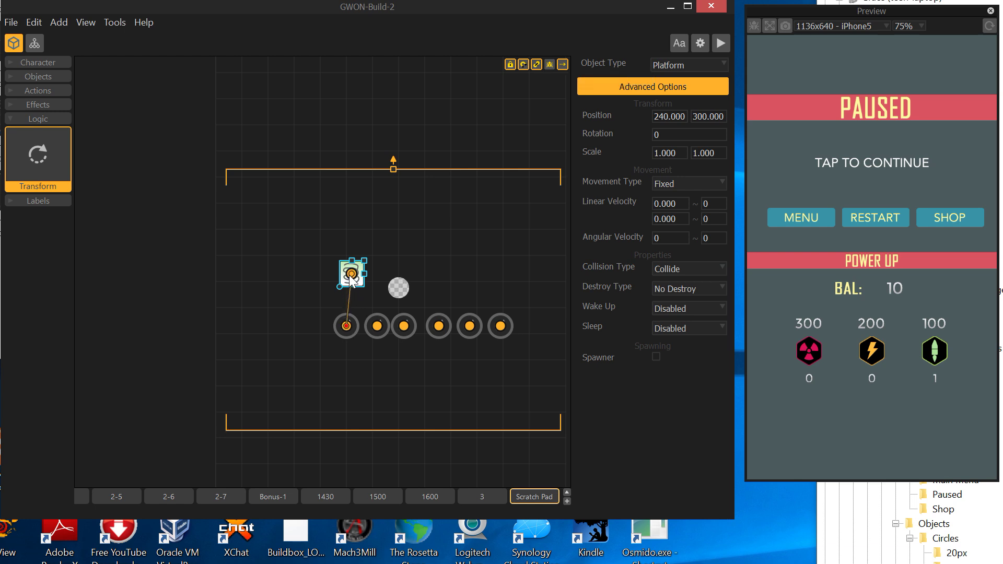
pyautogui.moveTo(351, 278); pyautogui.dragTo(378, 331)
pyautogui.moveTo(351, 274); pyautogui.dragTo(401, 332)
pyautogui.moveTo(351, 274); pyautogui.dragTo(441, 331)
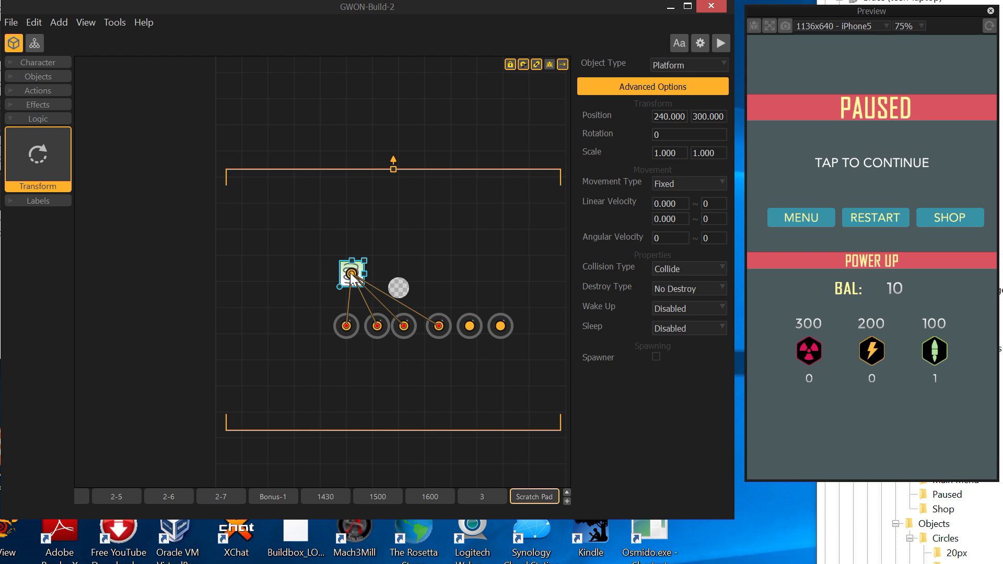
pyautogui.moveTo(351, 274); pyautogui.dragTo(469, 331)
pyautogui.moveTo(358, 275); pyautogui.dragTo(501, 330)
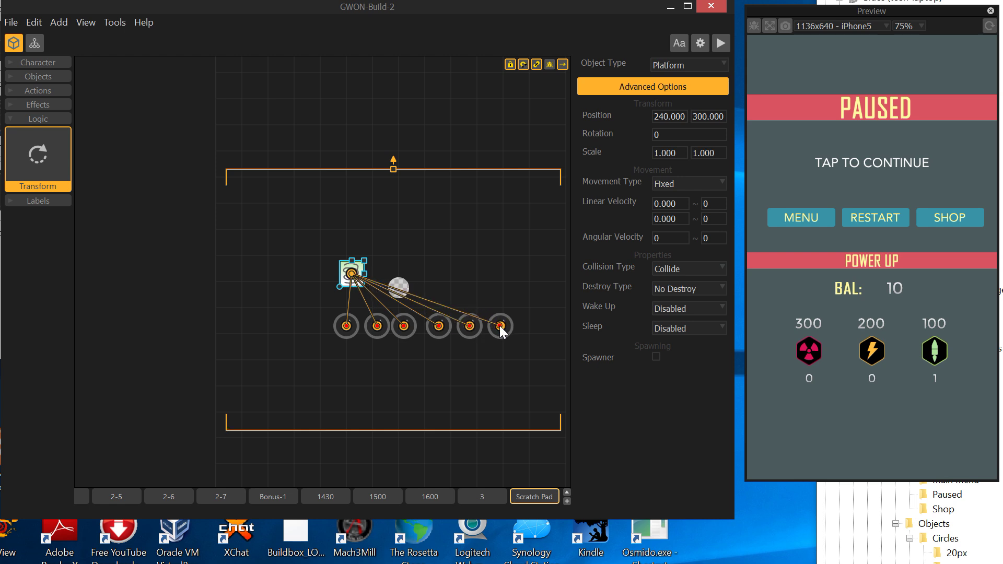
pyautogui.click(689, 65)
pyautogui.click(723, 142)
# Stack the 40px-blue and 40px-green Transform objects on the spring at 240, 300 and send them to the back.
pyautogui.moveTo(343, 337); pyautogui.dragTo(349, 283)
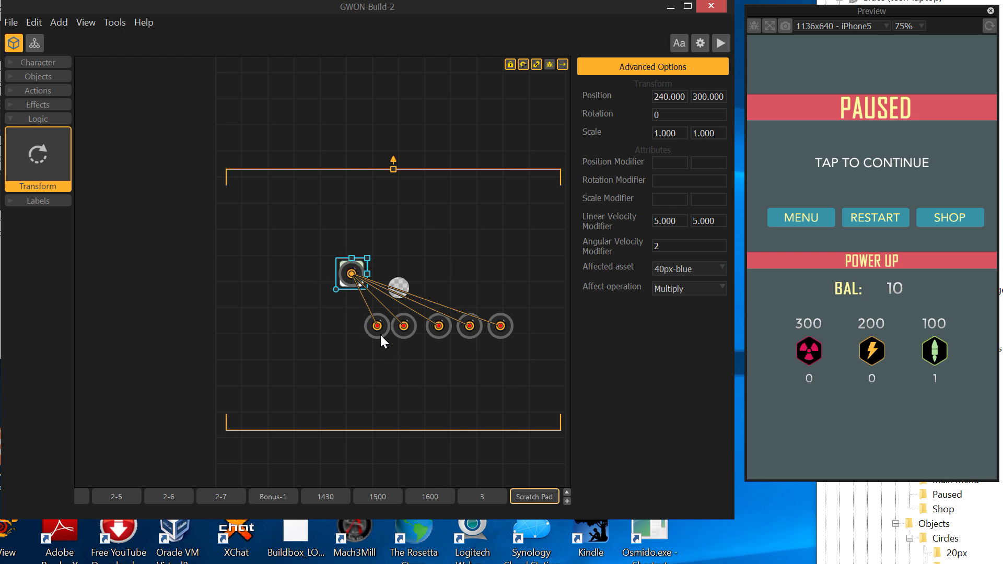
pyautogui.moveTo(380, 335); pyautogui.dragTo(356, 280)
pyautogui.rightClick(350, 283)
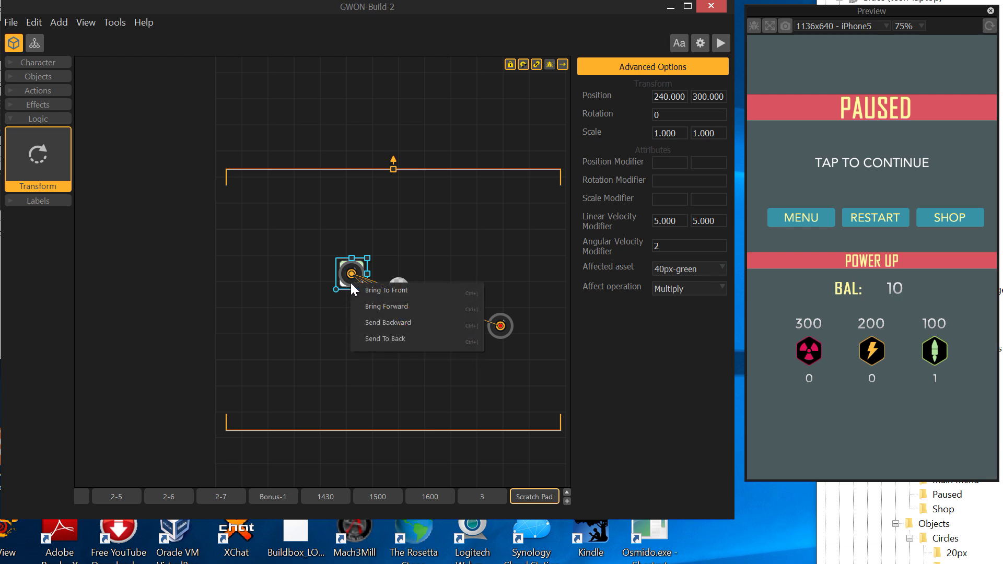
pyautogui.click(380, 341)
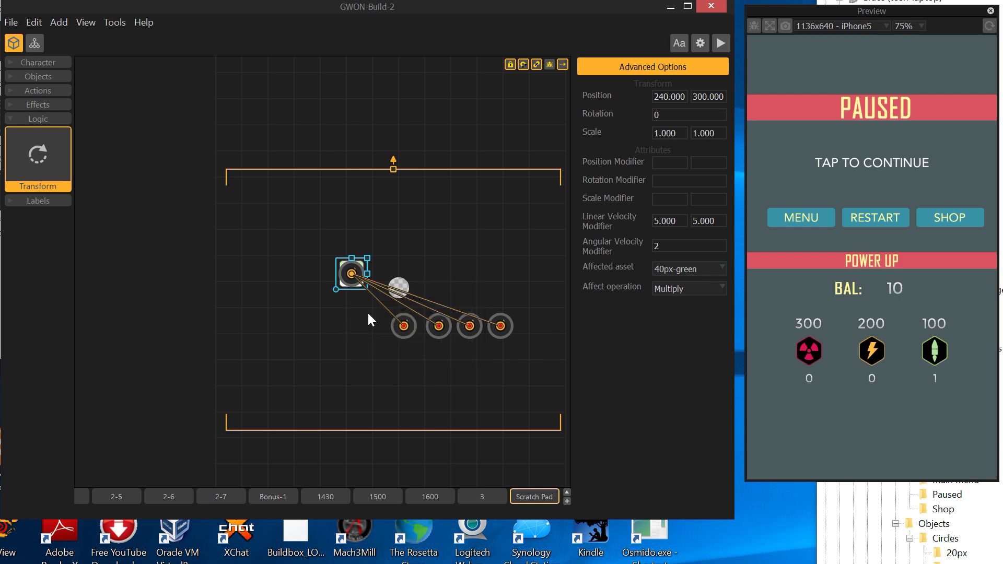
pyautogui.rightClick(353, 284)
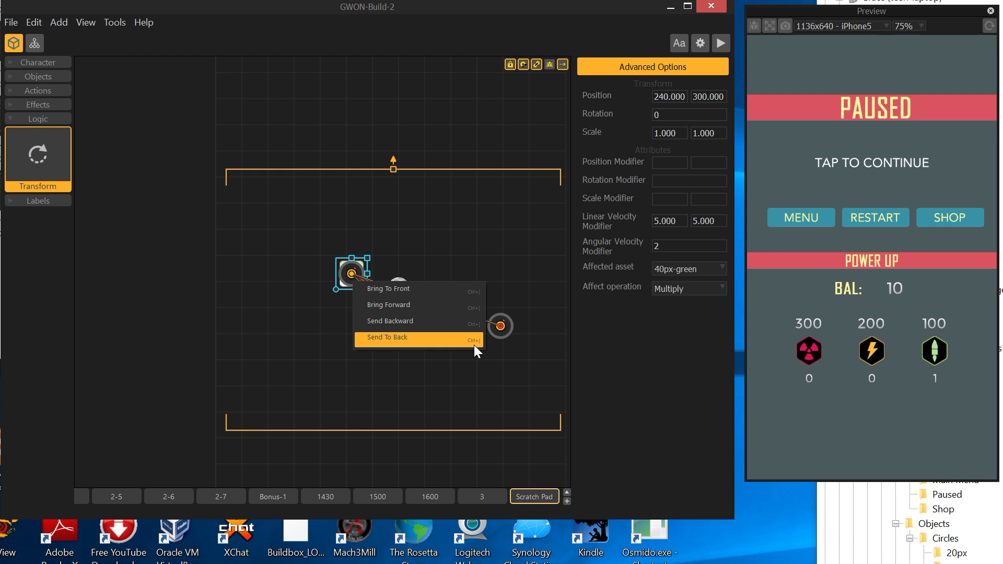
pyautogui.click(382, 339)
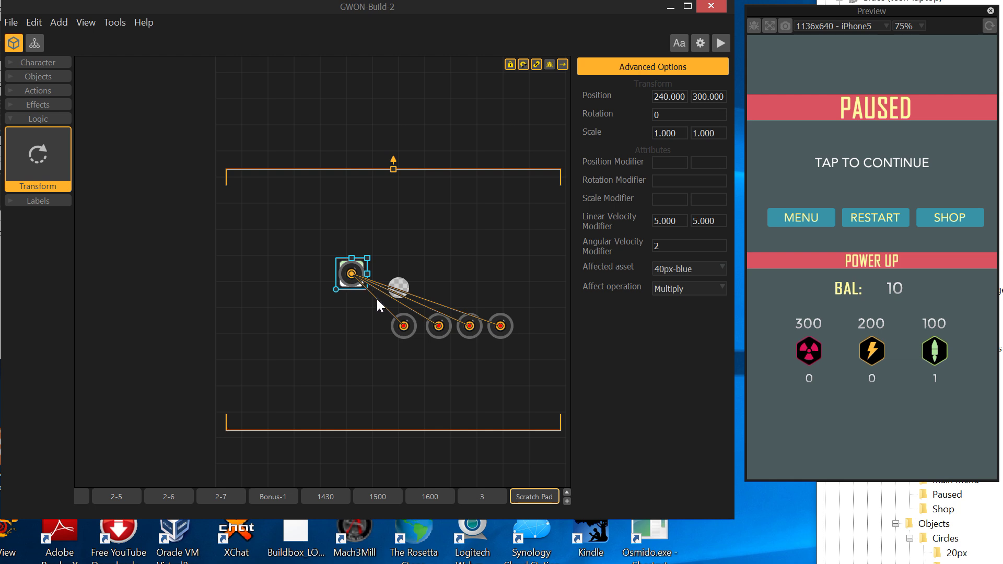
pyautogui.rightClick(341, 283)
pyautogui.click(362, 337)
# Stack the 40px-orange and 40px-purple Transform objects on the spring at 240, 300 and send each to the back.
pyautogui.moveTo(402, 337); pyautogui.dragTo(347, 278)
pyautogui.rightClick(347, 278)
pyautogui.click(364, 334)
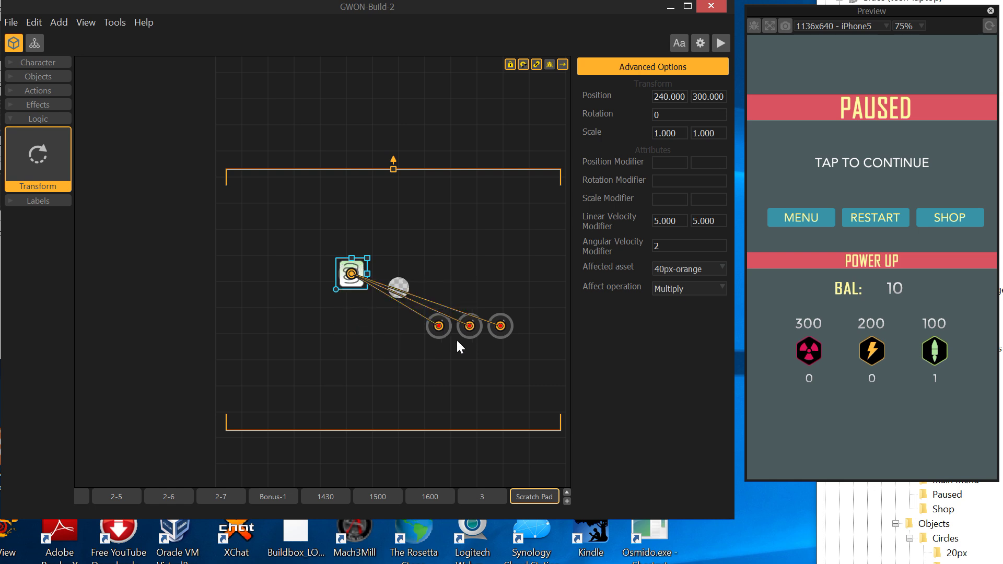
pyautogui.moveTo(438, 335); pyautogui.dragTo(352, 278)
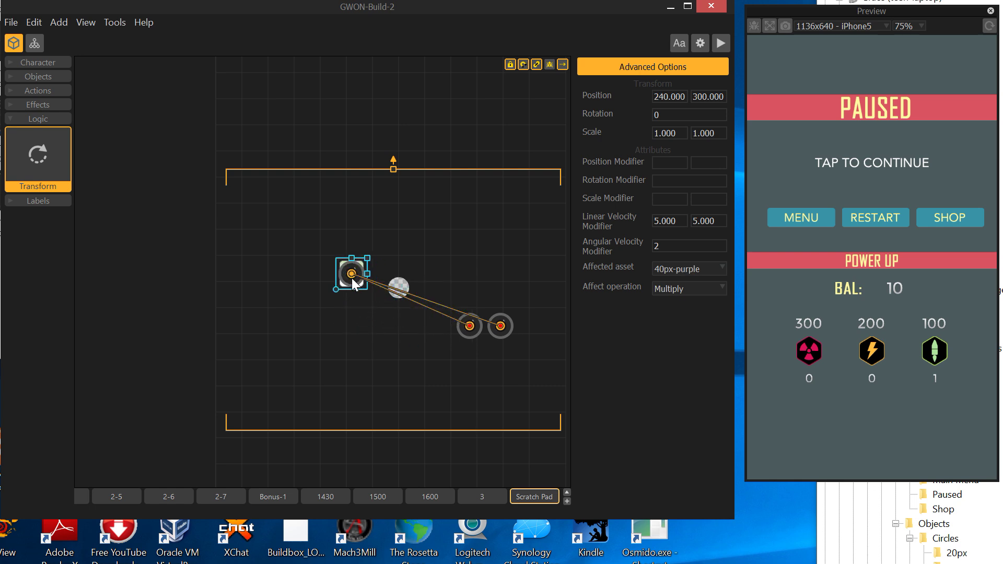
pyautogui.rightClick(347, 281)
pyautogui.click(436, 338)
# Stack the 40px-red and 40px-yellow Transform objects on the spring at 240, 300 and send each to the back.
pyautogui.moveTo(471, 333); pyautogui.dragTo(352, 275)
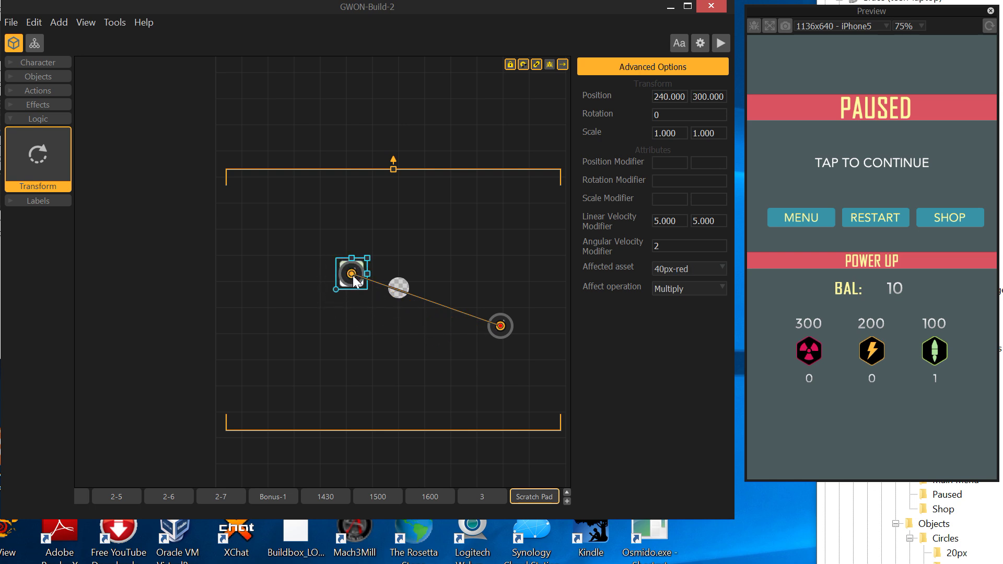
pyautogui.rightClick(343, 280)
pyautogui.click(376, 338)
pyautogui.moveTo(511, 335); pyautogui.dragTo(362, 283)
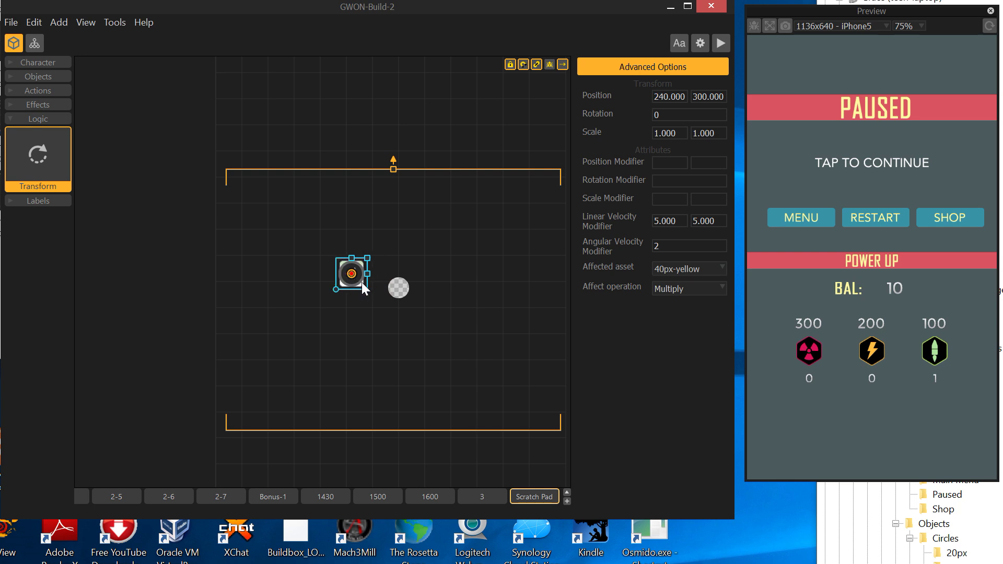
pyautogui.rightClick(346, 286)
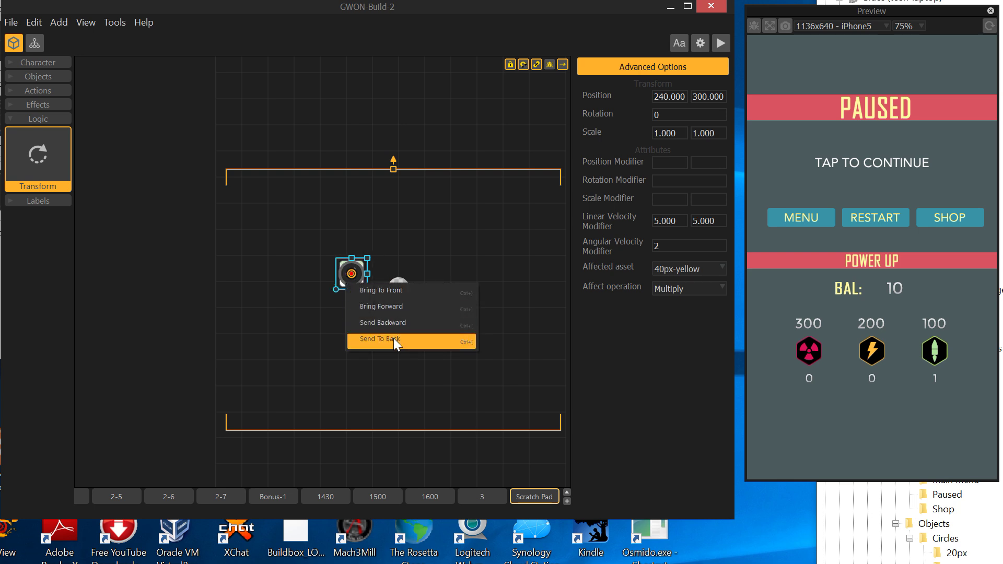
pyautogui.click(393, 338)
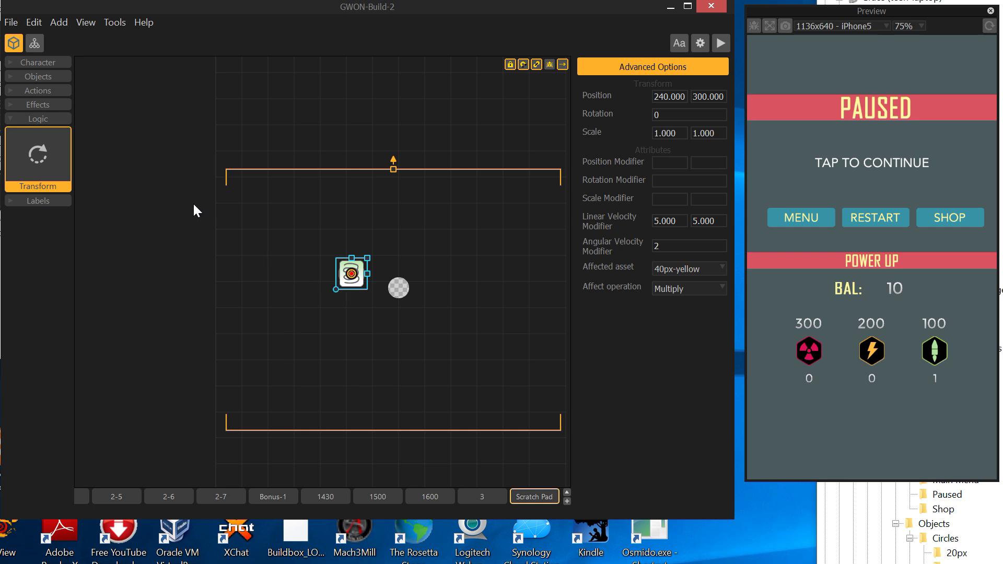
# Turn off connection mode and deselect the spring object.
pyautogui.click(352, 295)
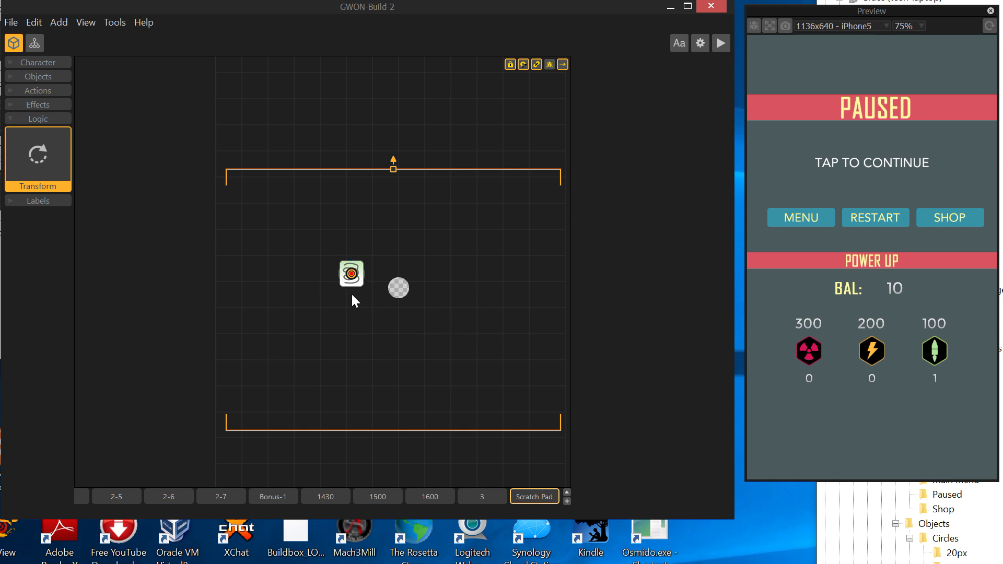
pyautogui.click(349, 285)
pyautogui.press('alt')
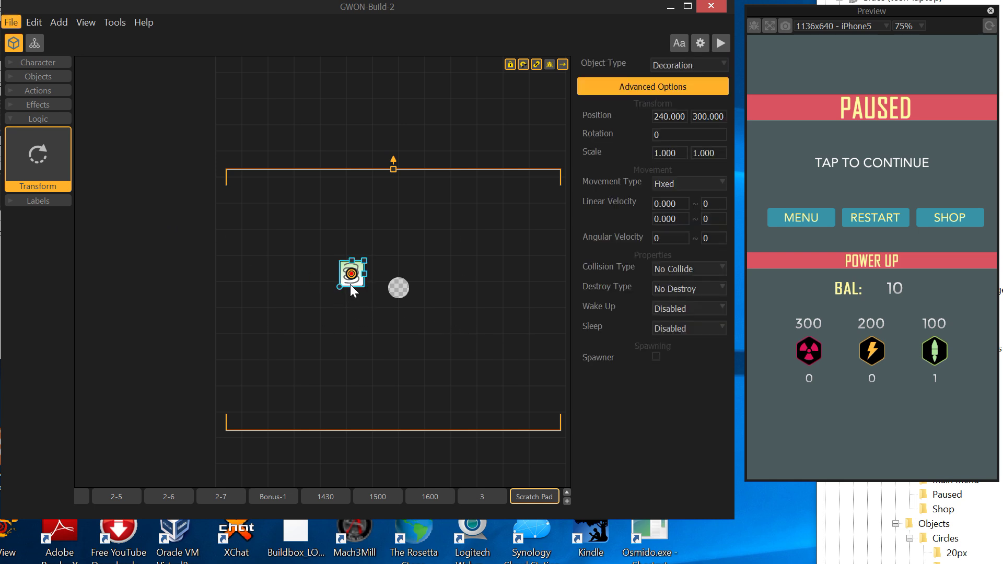
pyautogui.press('alt')
pyautogui.click(384, 376)
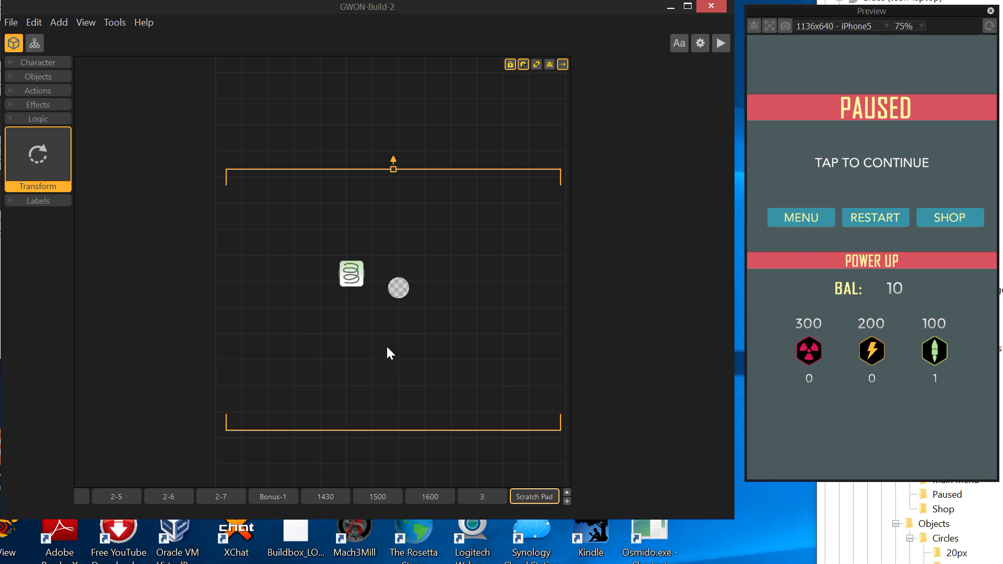
# Copy the spring with its stacked Transform objects from the Scratch Pad into the 1430 scene and move it to 260, 380.
pyautogui.click(353, 276)
pyautogui.rightClick(353, 276)
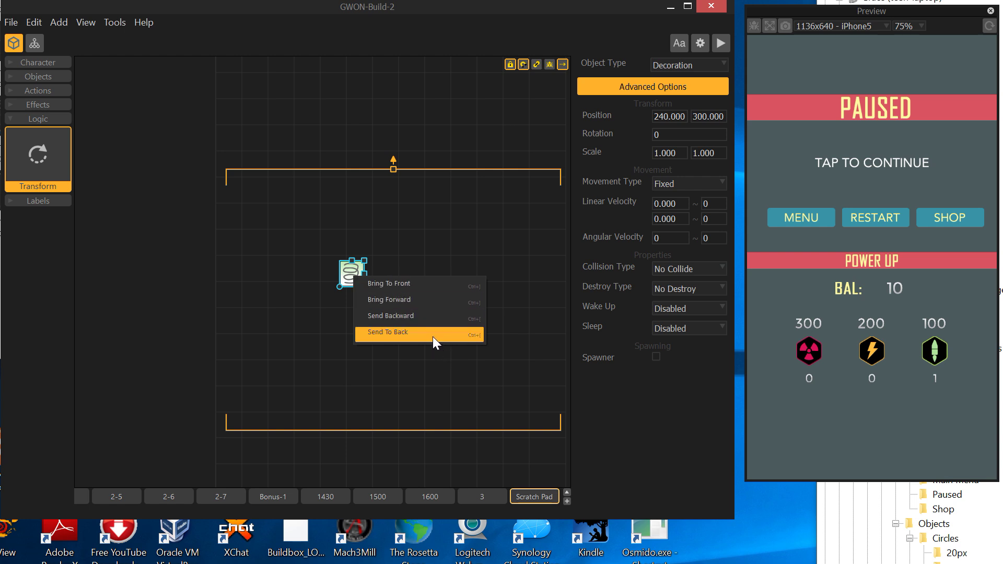
pyautogui.click(343, 273)
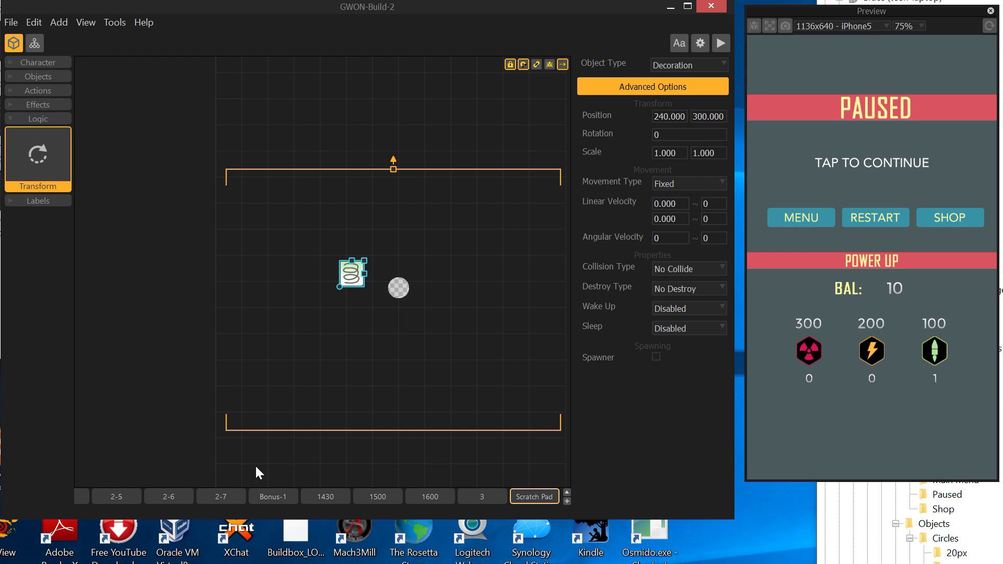
pyautogui.click(325, 496)
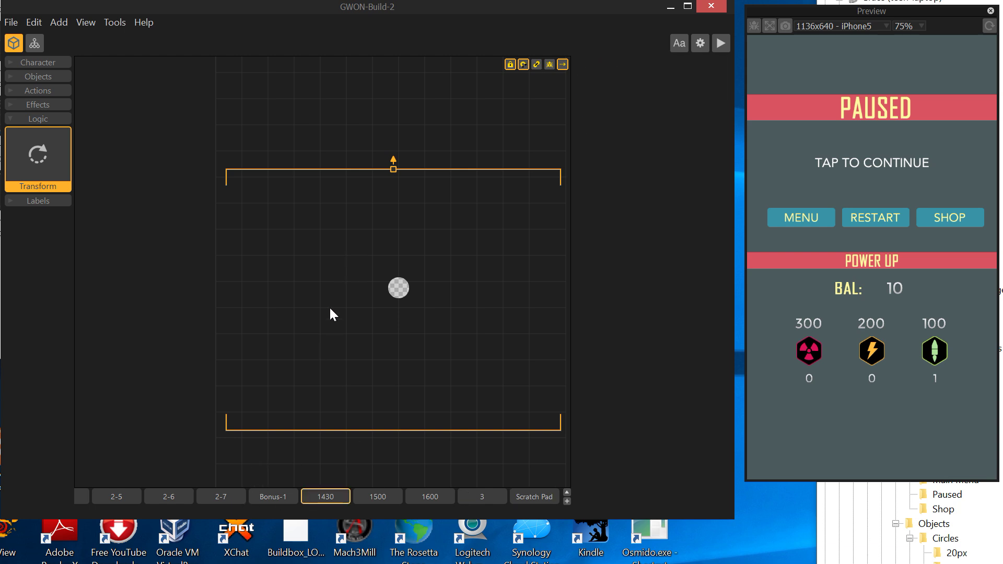
pyautogui.hotkey('ctrl', 'v')
pyautogui.moveTo(350, 279); pyautogui.dragTo(359, 237)
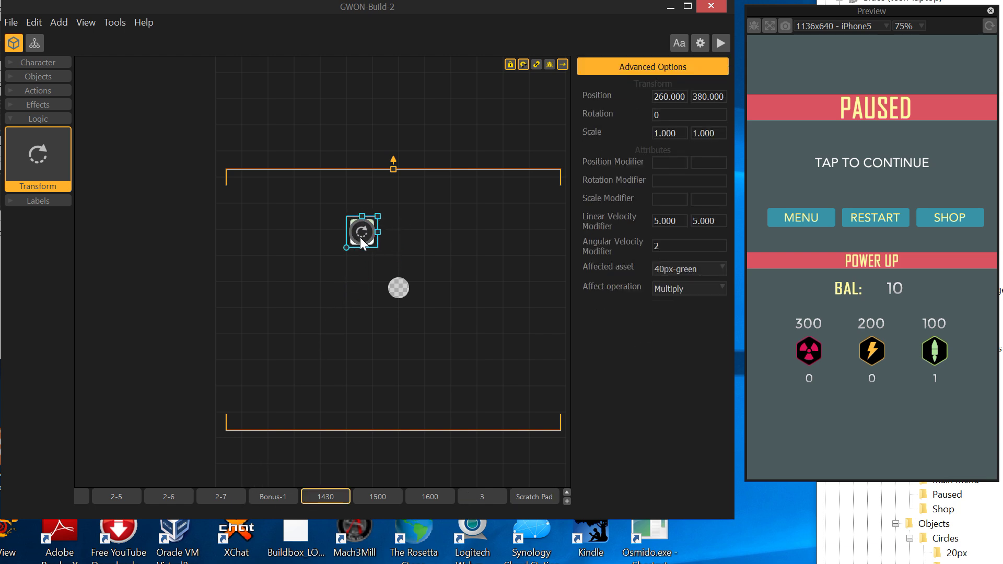
# Move the spring in the Scratch Pad to 60, 420.
pyautogui.click(519, 499)
pyautogui.moveTo(354, 271); pyautogui.dragTo(264, 208)
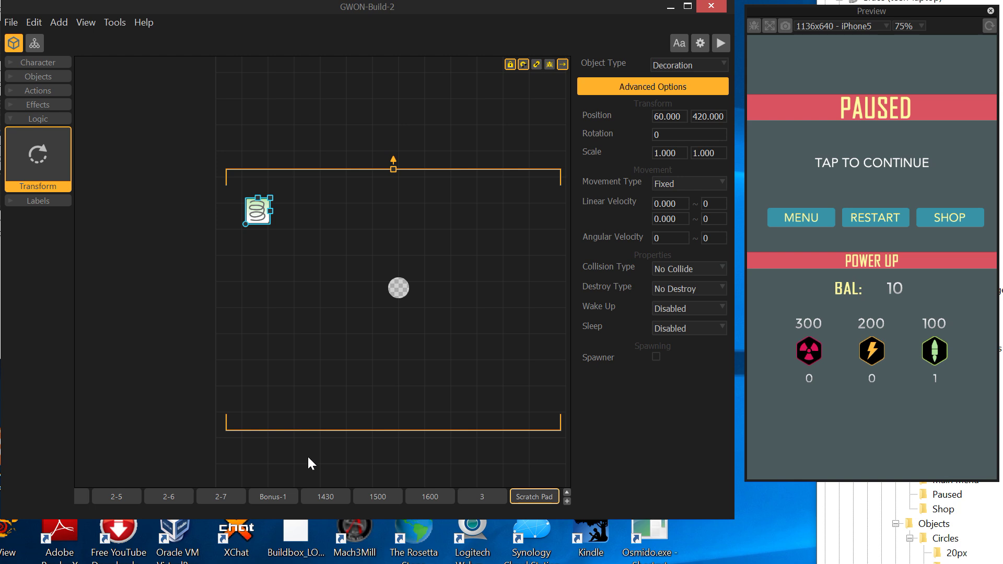
# Move the spring with its Transform objects in the 1430 scene to 100, 400.
pyautogui.click(321, 495)
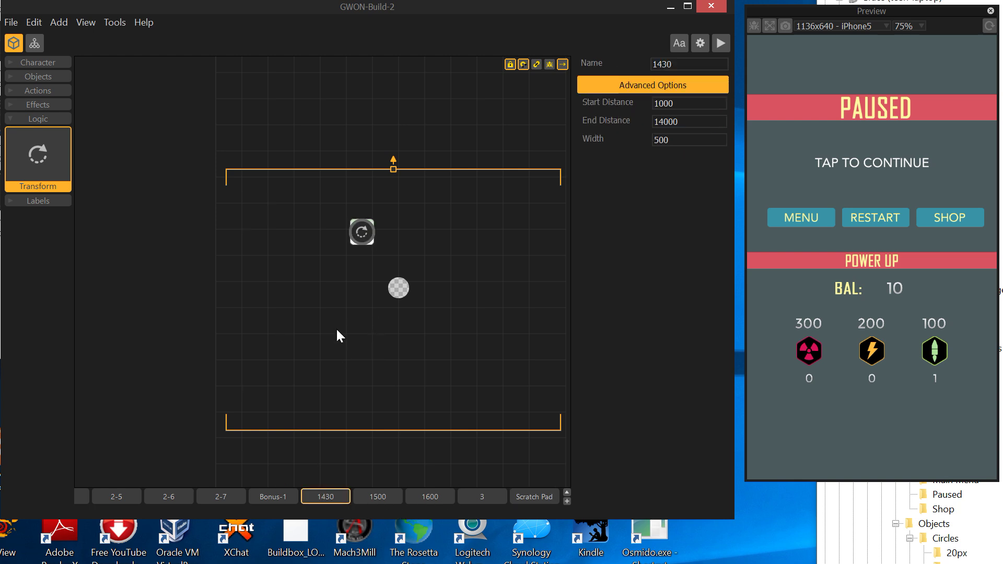
pyautogui.click(369, 238)
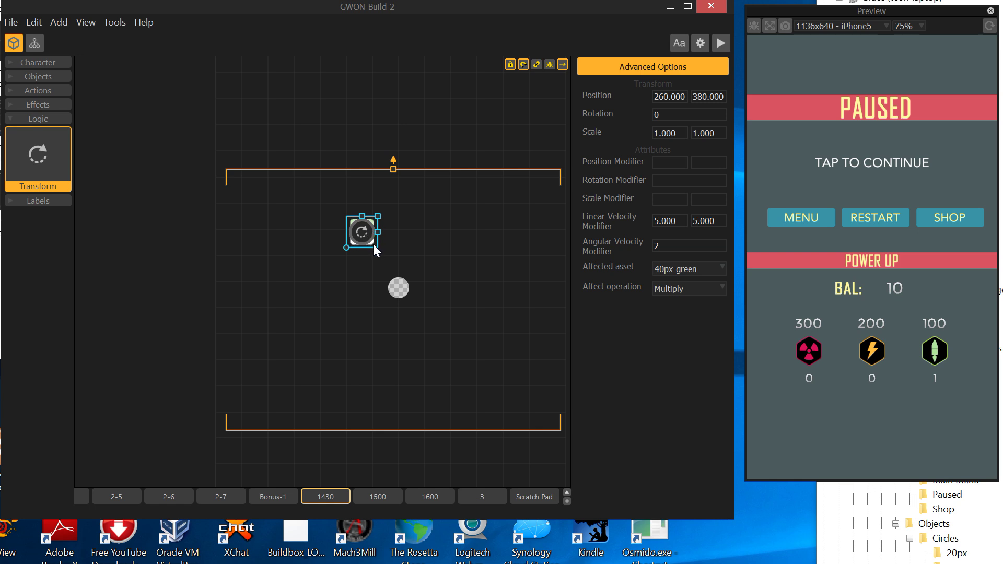
pyautogui.rightClick(373, 244)
pyautogui.click(390, 250)
pyautogui.moveTo(365, 243); pyautogui.dragTo(275, 223)
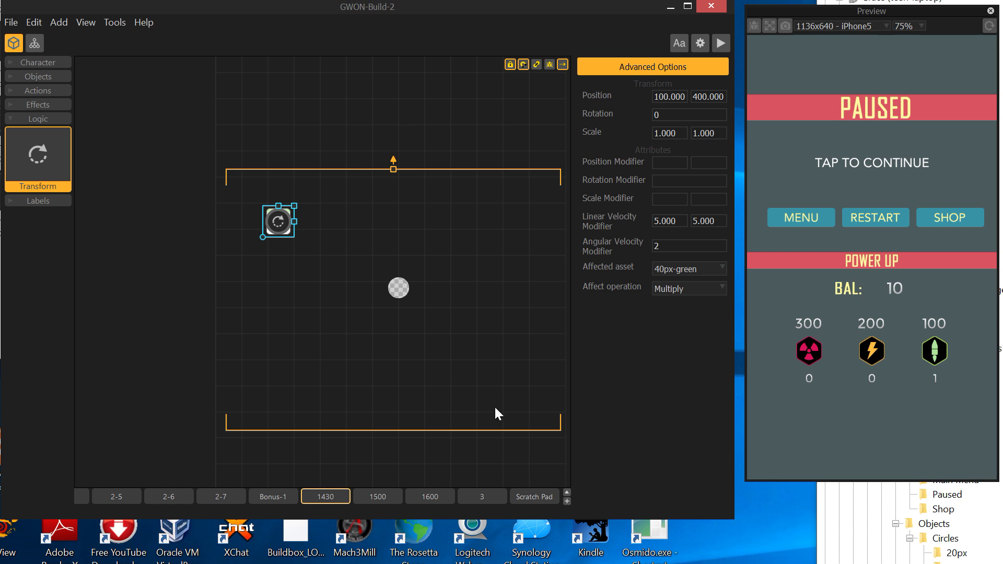
# Arrange three springs in the 1430 scene with orange and green, red and purple, and yellow and blue 40px objects beneath them.
pyautogui.click(541, 497)
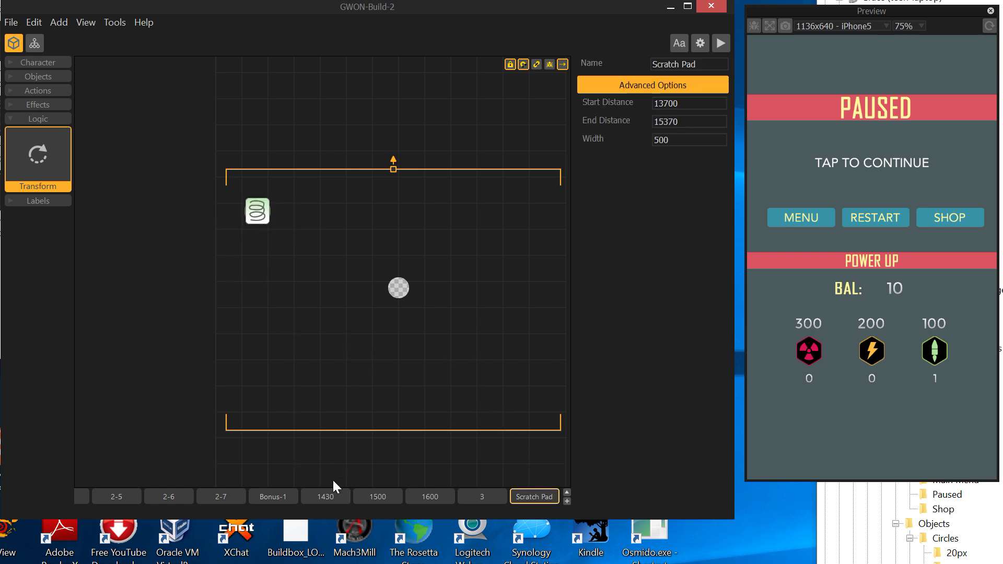
pyautogui.click(325, 498)
pyautogui.moveTo(287, 228); pyautogui.dragTo(342, 271)
pyautogui.click(12, 78)
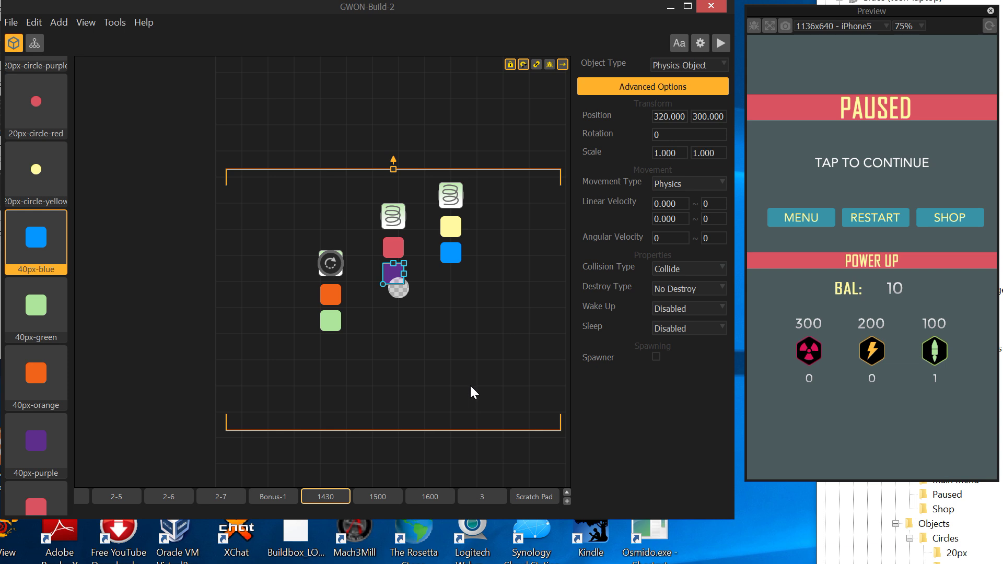
pyautogui.click(471, 387)
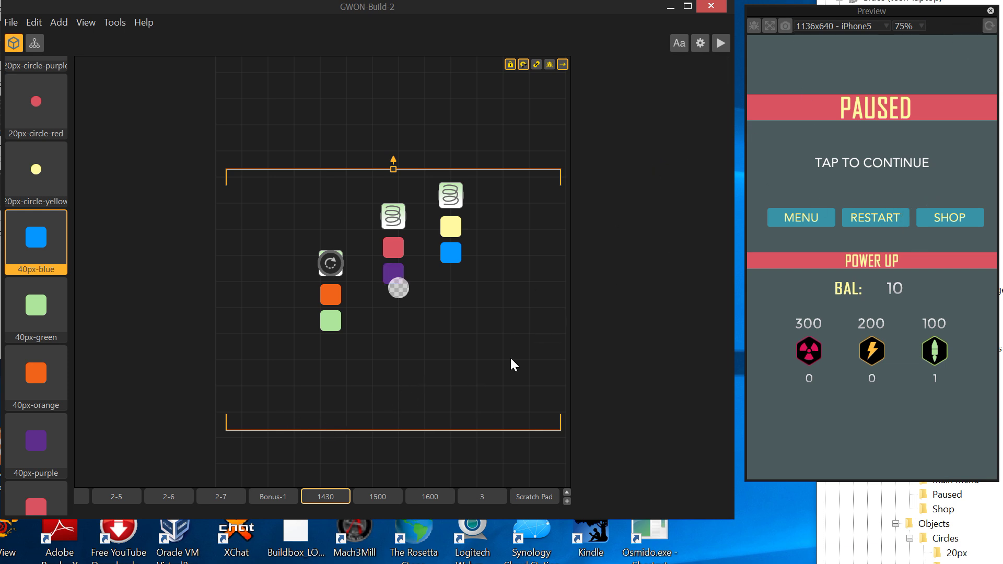
# Limit the preview to the 1430 scene, restart the game and steer the ball toward the springs.
pyautogui.click(345, 497)
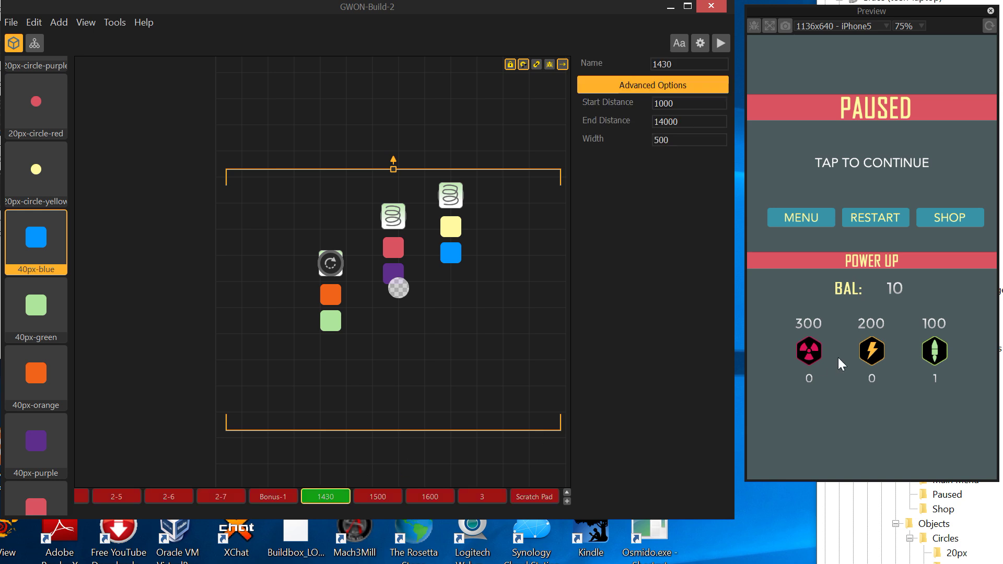
pyautogui.click(988, 26)
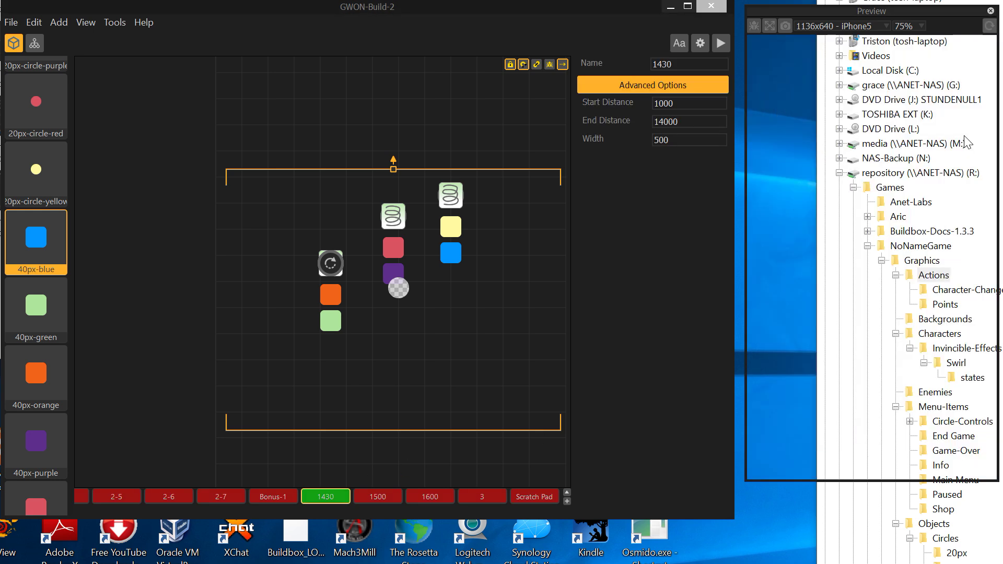
pyautogui.click(913, 189)
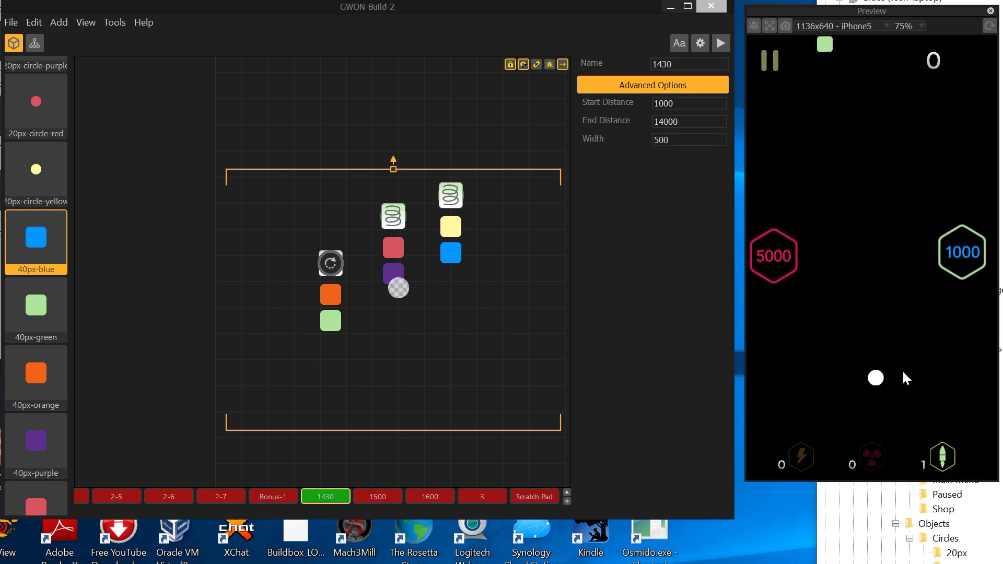
pyautogui.click(505, 376)
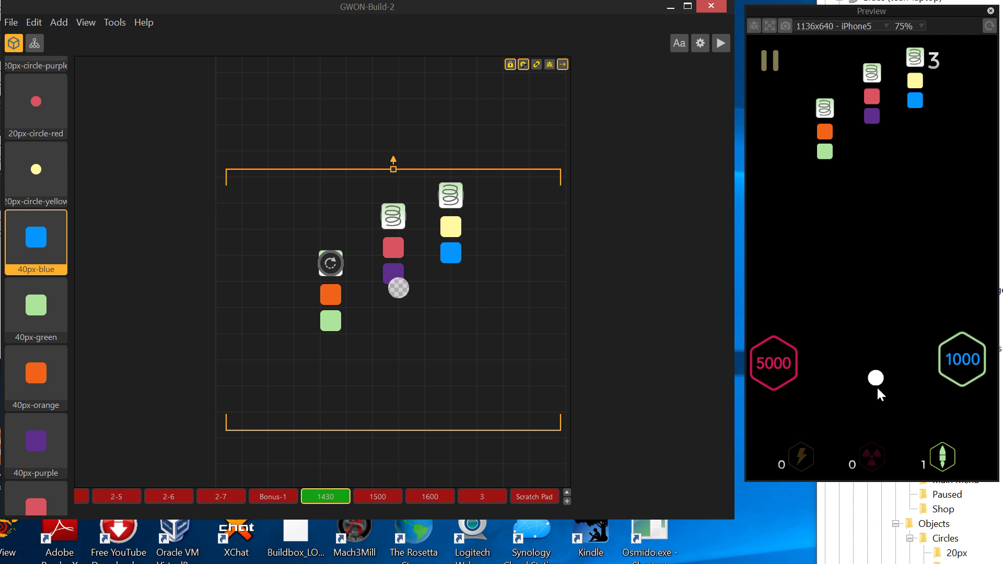
pyautogui.moveTo(854, 376)
pyautogui.mouseDown()
pyautogui.moveTo(819, 271)
pyautogui.moveTo(824, 242)
pyautogui.moveTo(834, 347)
pyautogui.moveTo(881, 364)
pyautogui.moveTo(888, 346)
pyautogui.moveTo(875, 304)
pyautogui.moveTo(873, 353)
pyautogui.moveTo(913, 402)
pyautogui.moveTo(921, 351)
pyautogui.moveTo(892, 397)
pyautogui.moveTo(856, 324)
pyautogui.mouseUp()
# Change the object type of the 40px-blue and 40px-yellow squares under the third spring to Physics Object.
pyautogui.click(447, 252)
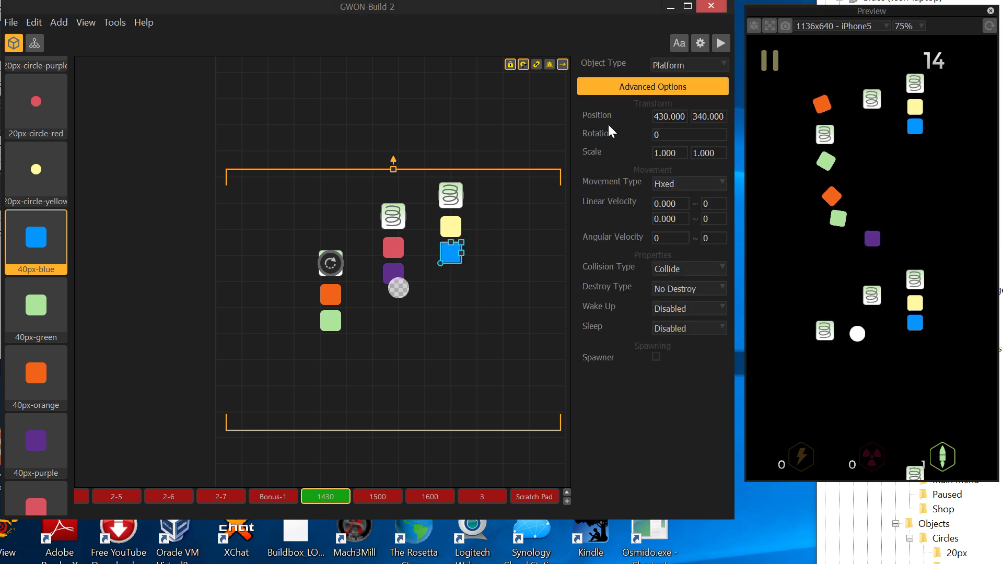
pyautogui.click(670, 66)
pyautogui.click(675, 81)
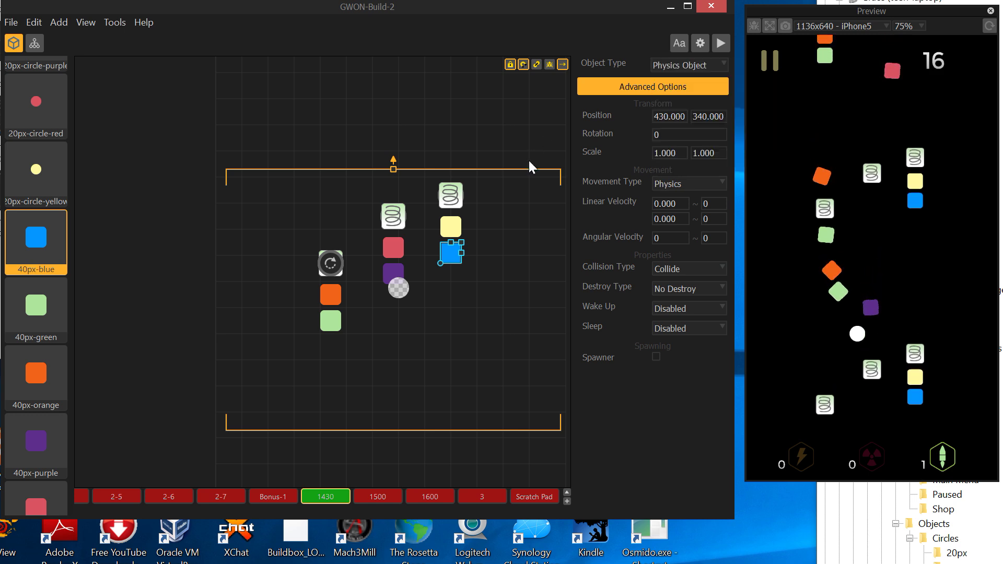
pyautogui.click(449, 226)
pyautogui.click(688, 65)
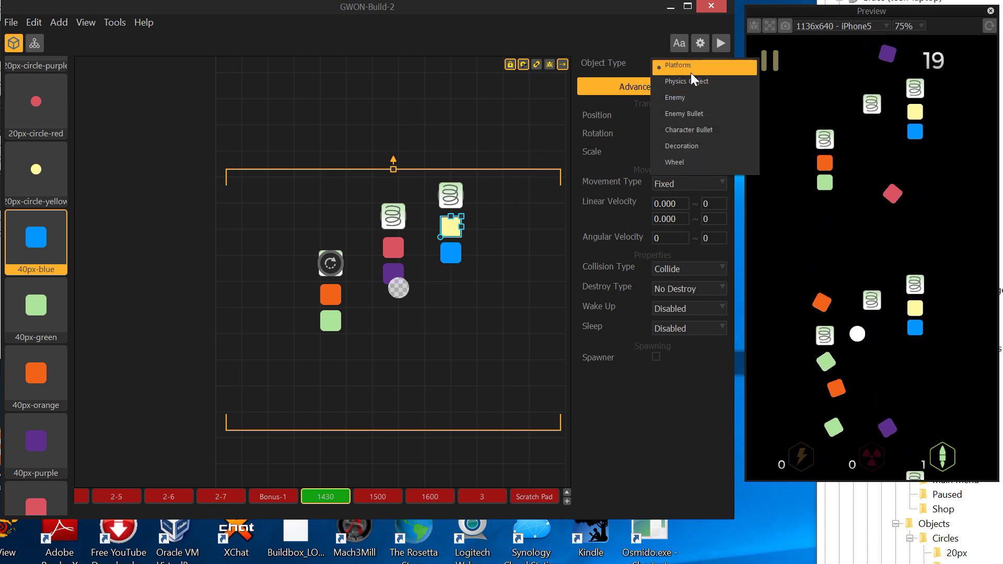
pyautogui.click(690, 77)
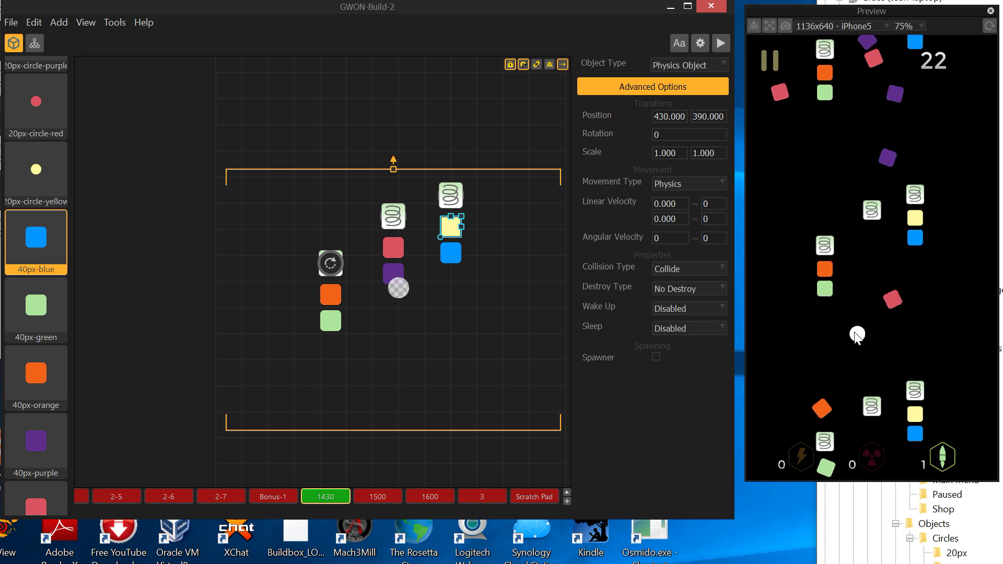
# Test the springs on all six 40px colours by steering the ball in the preview, and pause the game.
pyautogui.click(882, 243)
pyautogui.moveTo(863, 229)
pyautogui.mouseDown()
pyautogui.moveTo(820, 210)
pyautogui.moveTo(817, 220)
pyautogui.moveTo(856, 272)
pyautogui.moveTo(858, 202)
pyautogui.moveTo(867, 306)
pyautogui.moveTo(923, 345)
pyautogui.moveTo(873, 309)
pyautogui.moveTo(695, 255)
pyautogui.mouseUp()
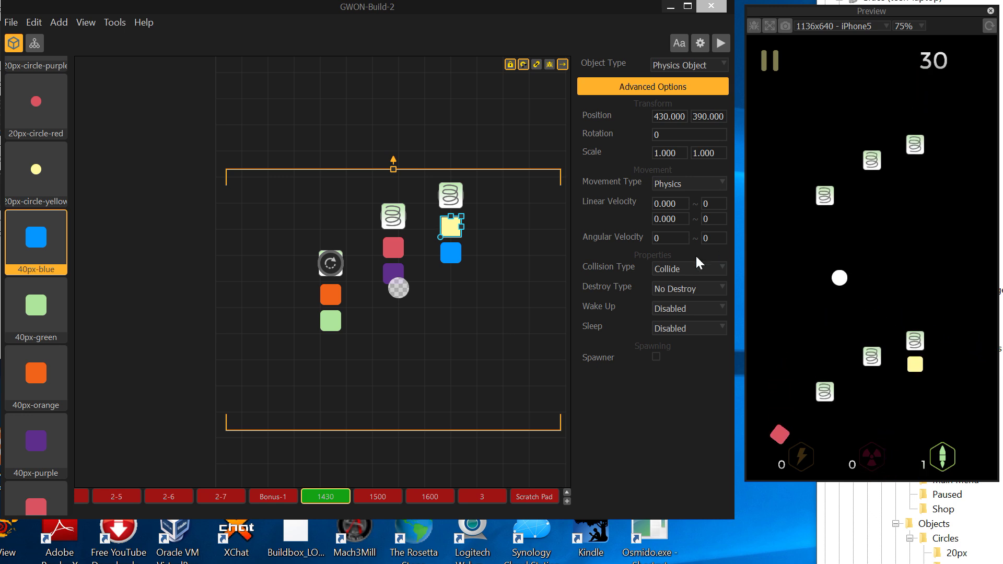
pyautogui.click(560, 239)
pyautogui.moveTo(840, 271)
pyautogui.mouseDown()
pyautogui.moveTo(789, 214)
pyautogui.moveTo(799, 203)
pyautogui.moveTo(796, 225)
pyautogui.moveTo(828, 101)
pyautogui.moveTo(813, 270)
pyautogui.moveTo(791, 348)
pyautogui.moveTo(845, 298)
pyautogui.moveTo(884, 156)
pyautogui.moveTo(778, 288)
pyautogui.moveTo(742, 299)
pyautogui.moveTo(769, 233)
pyautogui.moveTo(821, 157)
pyautogui.moveTo(813, 143)
pyautogui.moveTo(828, 150)
pyautogui.moveTo(817, 101)
pyautogui.moveTo(804, 215)
pyautogui.moveTo(865, 266)
pyautogui.moveTo(883, 310)
pyautogui.moveTo(863, 299)
pyautogui.moveTo(872, 307)
pyautogui.moveTo(879, 269)
pyautogui.moveTo(856, 239)
pyautogui.moveTo(859, 295)
pyautogui.moveTo(839, 257)
pyautogui.moveTo(849, 261)
pyautogui.moveTo(846, 294)
pyautogui.mouseUp()
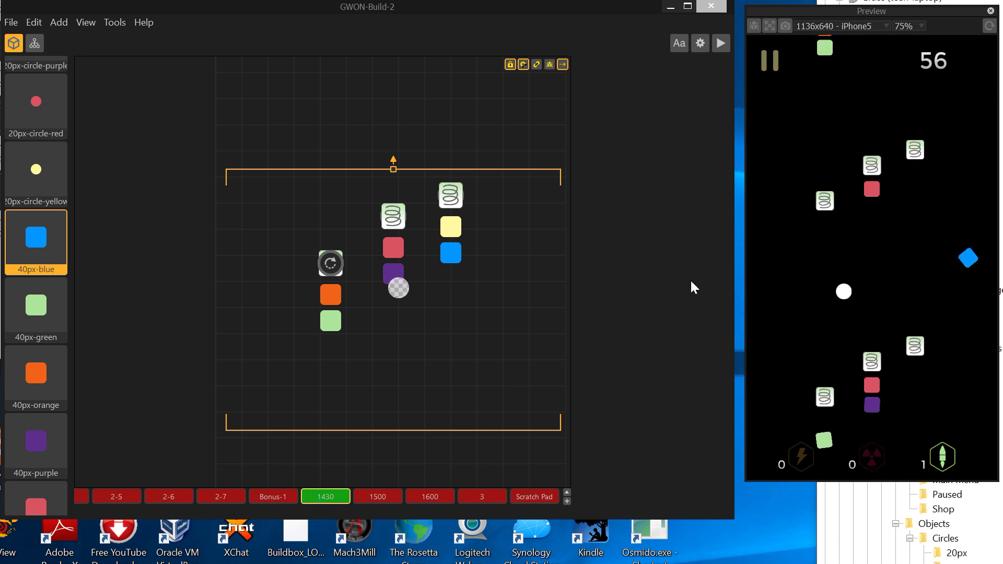
pyautogui.click(773, 58)
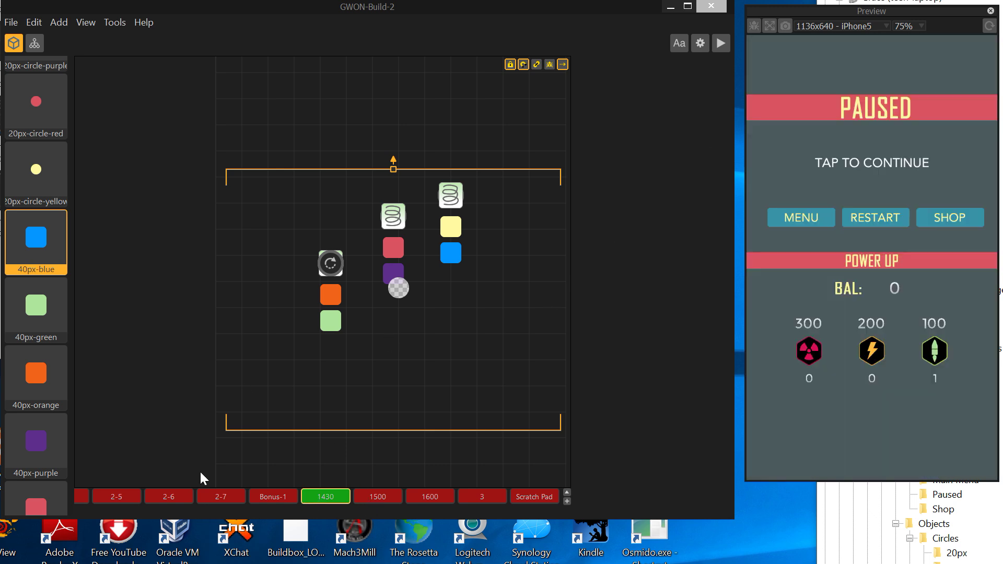
# Include the 2-6 scene in the preview, resume the paused game and steer the ball among the springs.
pyautogui.click(219, 497)
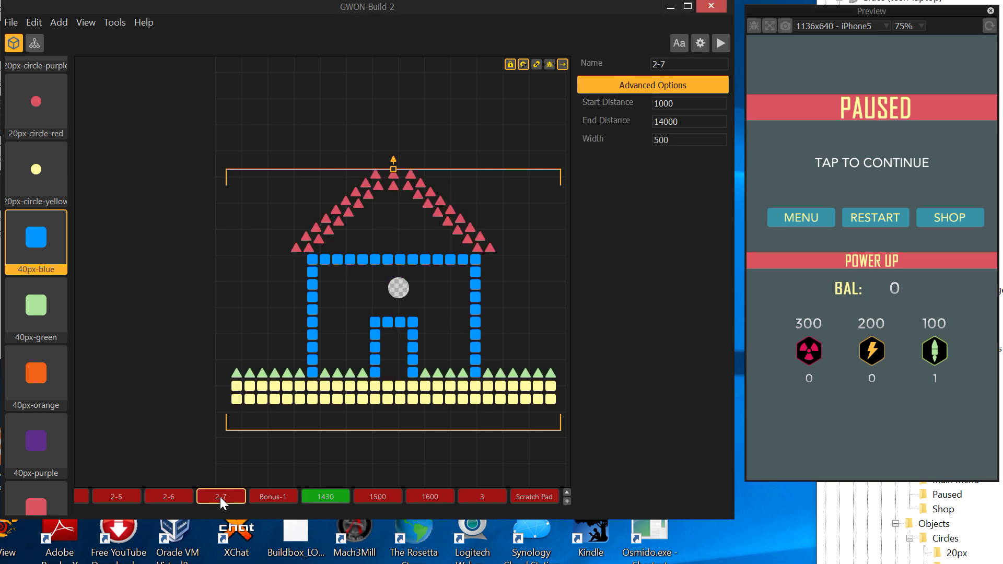
pyautogui.click(172, 502)
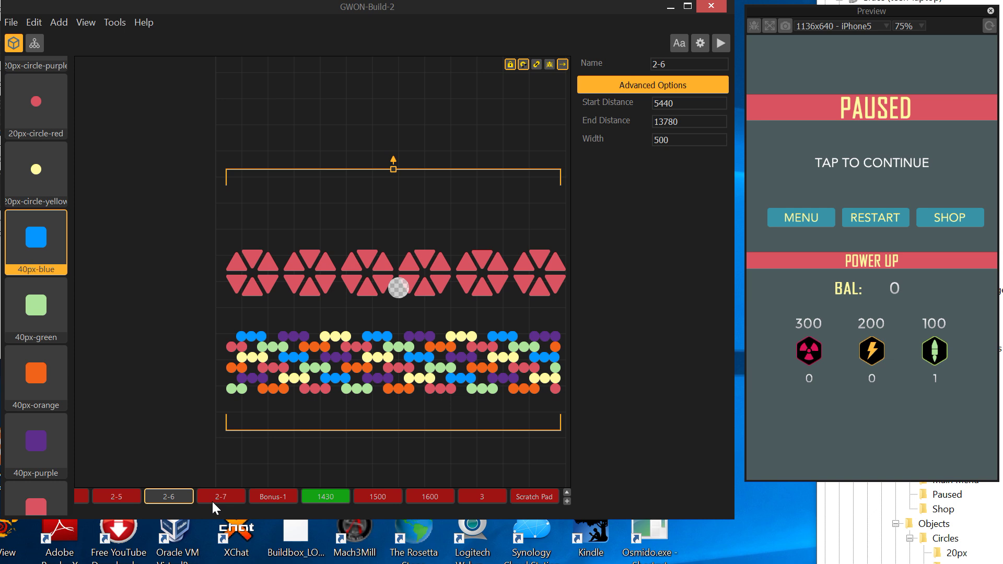
pyautogui.click(832, 165)
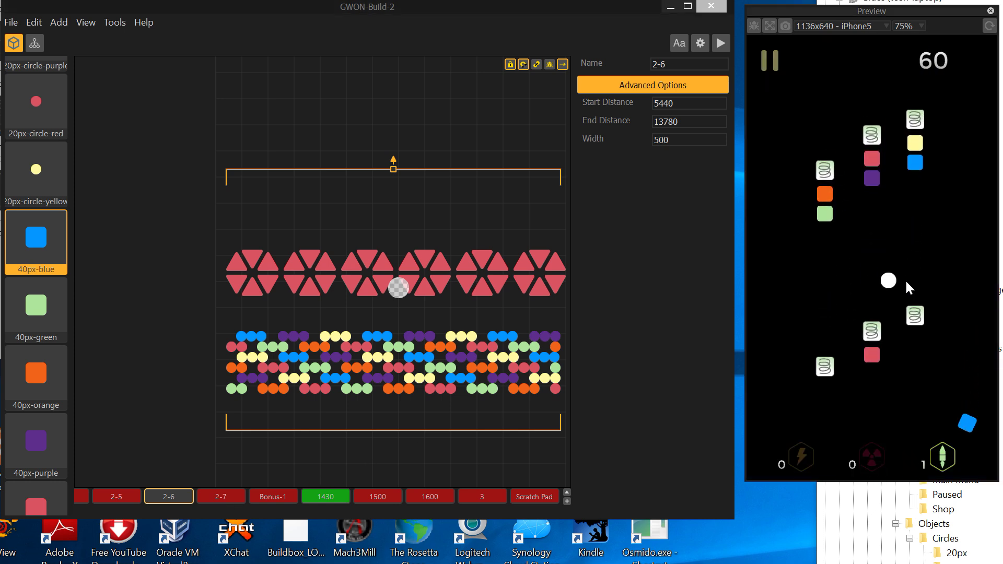
pyautogui.moveTo(905, 282)
pyautogui.mouseDown()
pyautogui.moveTo(878, 324)
pyautogui.moveTo(854, 297)
pyautogui.moveTo(864, 298)
pyautogui.moveTo(838, 328)
pyautogui.moveTo(822, 262)
pyautogui.moveTo(835, 346)
pyautogui.moveTo(872, 335)
pyautogui.moveTo(879, 302)
pyautogui.moveTo(902, 374)
pyautogui.moveTo(924, 359)
pyautogui.moveTo(850, 226)
pyautogui.moveTo(869, 316)
pyautogui.moveTo(869, 292)
pyautogui.moveTo(885, 277)
pyautogui.moveTo(905, 314)
pyautogui.mouseUp()
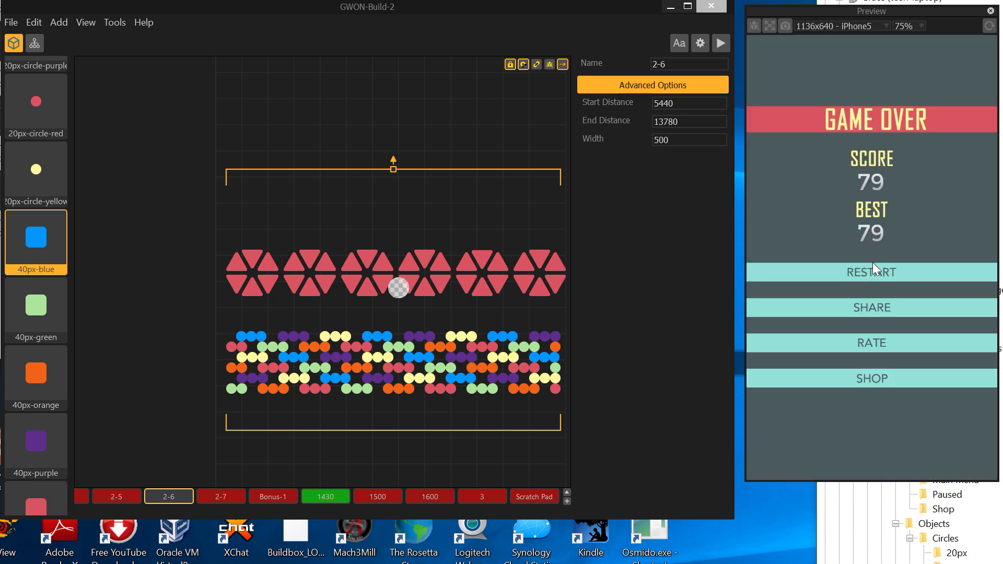
# Replay the game from the start, steer the ball past the springs and restart the preview again.
pyautogui.click(881, 275)
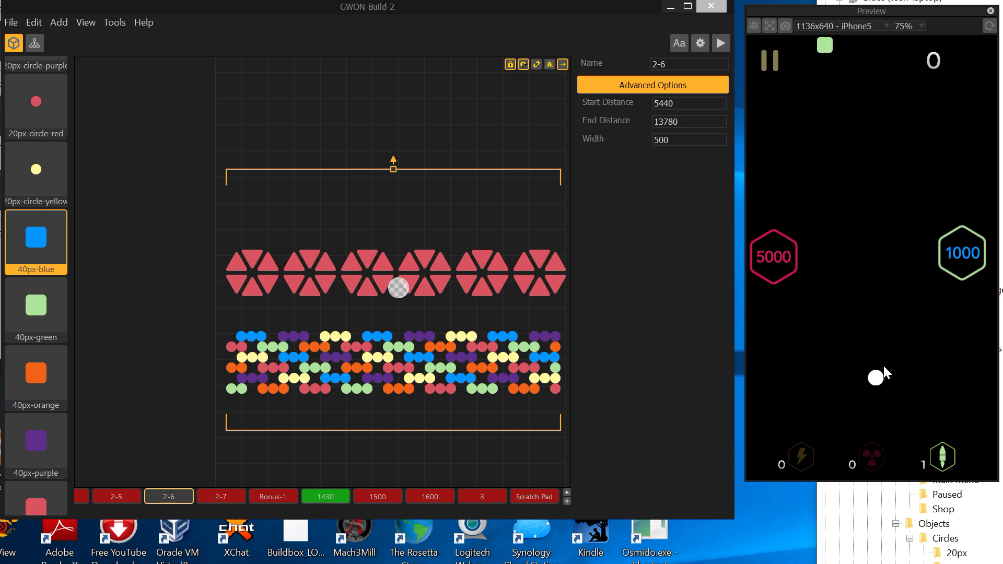
pyautogui.moveTo(866, 286)
pyautogui.mouseDown()
pyautogui.moveTo(846, 171)
pyautogui.moveTo(834, 201)
pyautogui.moveTo(832, 189)
pyautogui.moveTo(830, 244)
pyautogui.moveTo(857, 330)
pyautogui.moveTo(835, 328)
pyautogui.moveTo(828, 273)
pyautogui.moveTo(834, 315)
pyautogui.moveTo(866, 346)
pyautogui.moveTo(882, 278)
pyautogui.moveTo(905, 359)
pyautogui.moveTo(915, 361)
pyautogui.moveTo(914, 315)
pyautogui.moveTo(916, 335)
pyautogui.moveTo(899, 350)
pyautogui.moveTo(874, 230)
pyautogui.moveTo(913, 289)
pyautogui.moveTo(822, 161)
pyautogui.moveTo(861, 156)
pyautogui.moveTo(833, 160)
pyautogui.moveTo(855, 185)
pyautogui.moveTo(868, 164)
pyautogui.moveTo(860, 171)
pyautogui.moveTo(850, 142)
pyautogui.moveTo(840, 155)
pyautogui.moveTo(869, 223)
pyautogui.moveTo(908, 282)
pyautogui.mouseUp()
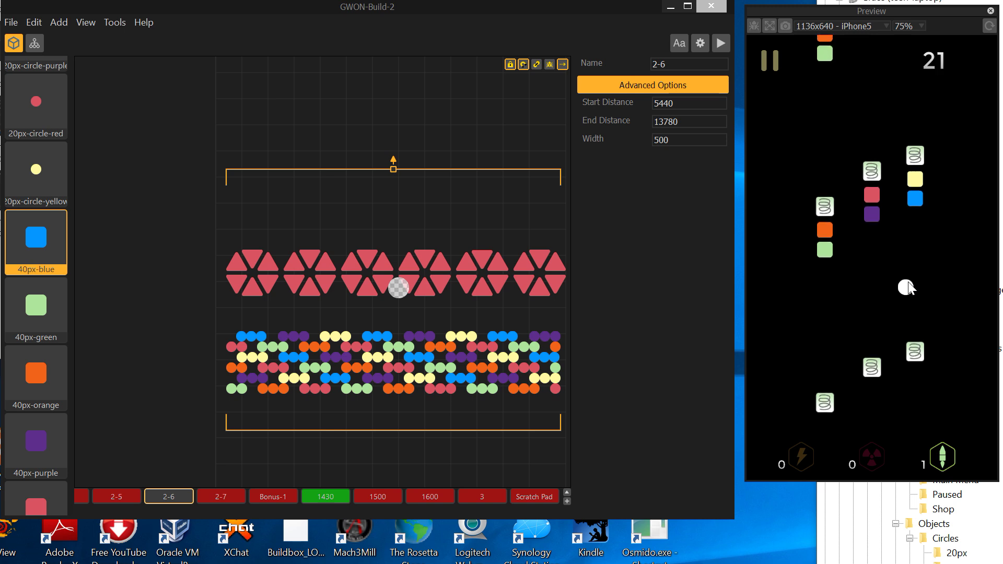
pyautogui.moveTo(948, 298)
pyautogui.mouseDown()
pyautogui.moveTo(958, 177)
pyautogui.moveTo(921, 158)
pyautogui.moveTo(843, 185)
pyautogui.moveTo(792, 174)
pyautogui.moveTo(790, 146)
pyautogui.moveTo(814, 81)
pyautogui.moveTo(866, 118)
pyautogui.moveTo(861, 183)
pyautogui.moveTo(880, 209)
pyautogui.moveTo(913, 166)
pyautogui.moveTo(925, 167)
pyautogui.moveTo(878, 146)
pyautogui.moveTo(913, 181)
pyautogui.mouseUp()
pyautogui.click(906, 166)
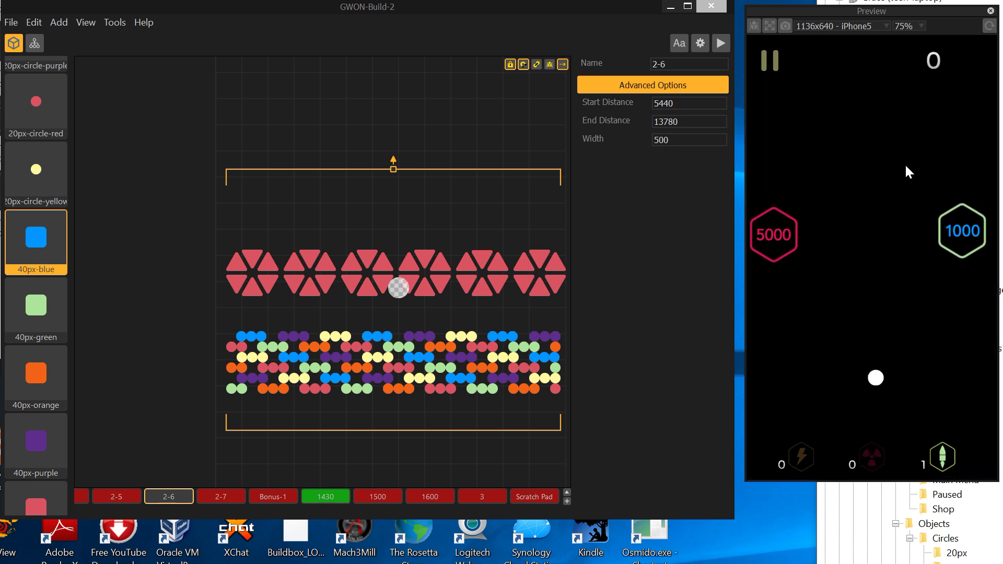
# Include the 2-7 scene in the preview and play-test the springs against its shapes over two rounds.
pyautogui.moveTo(864, 330)
pyautogui.mouseDown()
pyautogui.moveTo(893, 253)
pyautogui.moveTo(857, 224)
pyautogui.moveTo(866, 299)
pyautogui.moveTo(942, 197)
pyautogui.moveTo(906, 232)
pyautogui.moveTo(876, 205)
pyautogui.moveTo(892, 351)
pyautogui.moveTo(760, 293)
pyautogui.moveTo(773, 211)
pyautogui.moveTo(816, 174)
pyautogui.moveTo(883, 152)
pyautogui.moveTo(890, 170)
pyautogui.moveTo(866, 215)
pyautogui.moveTo(834, 241)
pyautogui.moveTo(844, 277)
pyautogui.moveTo(938, 244)
pyautogui.moveTo(955, 249)
pyautogui.moveTo(962, 162)
pyautogui.moveTo(953, 120)
pyautogui.moveTo(915, 99)
pyautogui.moveTo(867, 124)
pyautogui.moveTo(831, 316)
pyautogui.moveTo(837, 309)
pyautogui.moveTo(865, 357)
pyautogui.moveTo(888, 320)
pyautogui.moveTo(886, 383)
pyautogui.moveTo(913, 395)
pyautogui.moveTo(918, 325)
pyautogui.moveTo(900, 354)
pyautogui.moveTo(891, 347)
pyautogui.moveTo(880, 196)
pyautogui.moveTo(852, 214)
pyautogui.moveTo(869, 254)
pyautogui.moveTo(819, 175)
pyautogui.moveTo(843, 183)
pyautogui.moveTo(808, 193)
pyautogui.mouseUp()
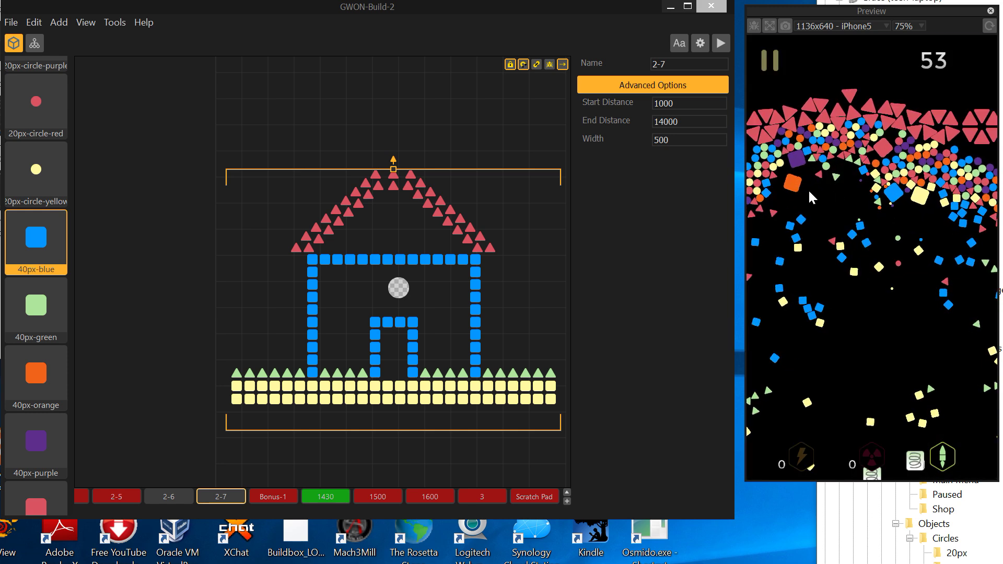
pyautogui.click(877, 269)
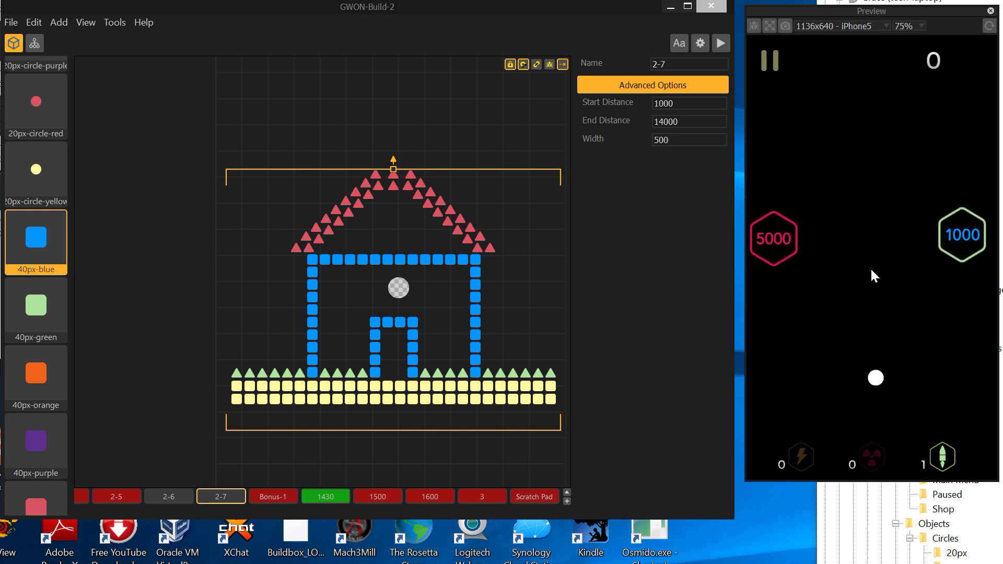
pyautogui.moveTo(878, 383)
pyautogui.mouseDown()
pyautogui.moveTo(854, 325)
pyautogui.moveTo(857, 301)
pyautogui.moveTo(869, 360)
pyautogui.moveTo(773, 308)
pyautogui.moveTo(767, 246)
pyautogui.moveTo(810, 429)
pyautogui.moveTo(835, 473)
pyautogui.moveTo(863, 448)
pyautogui.moveTo(820, 448)
pyautogui.moveTo(801, 393)
pyautogui.moveTo(824, 380)
pyautogui.moveTo(804, 416)
pyautogui.moveTo(831, 407)
pyautogui.moveTo(804, 378)
pyautogui.moveTo(865, 340)
pyautogui.mouseUp()
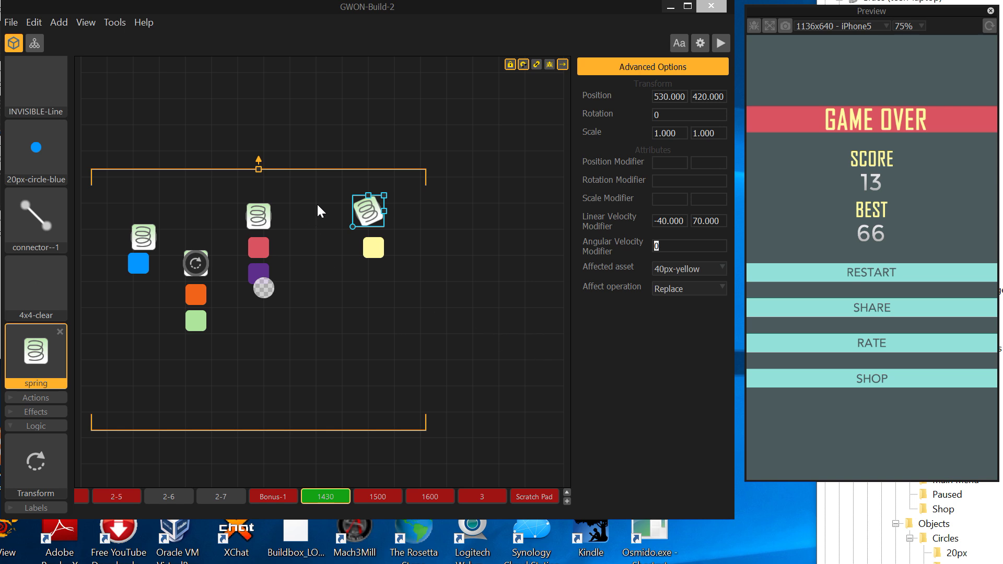
# Turn on connection mode in the Scratch Pad and move the lower spring off its Transform object to 330, 110.
pyautogui.click(360, 217)
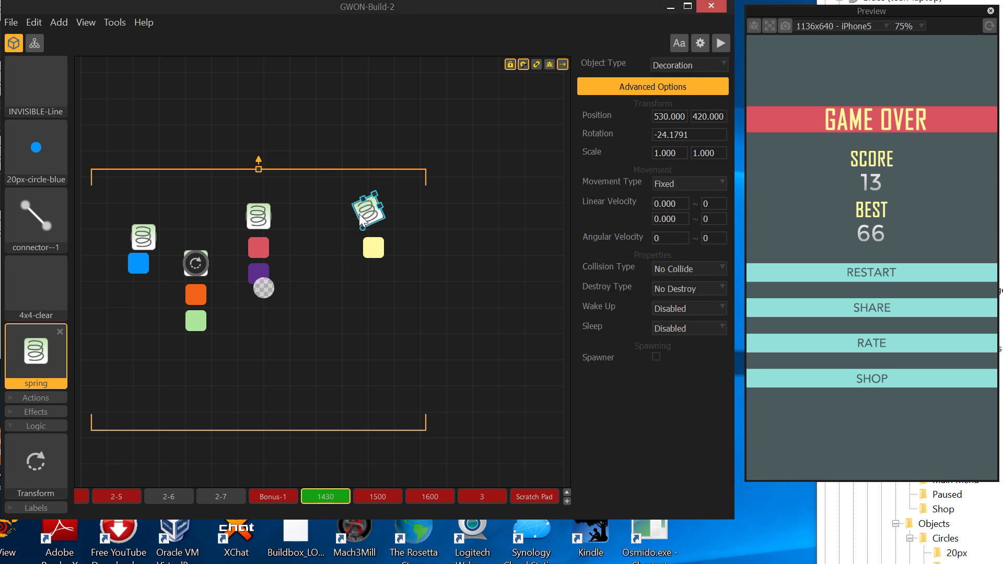
pyautogui.click(517, 496)
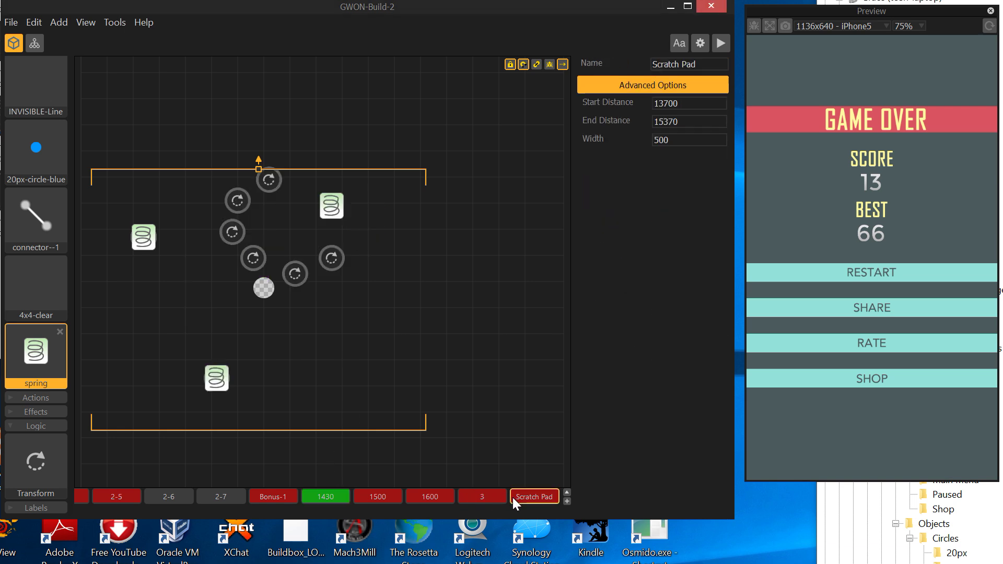
pyautogui.click(219, 380)
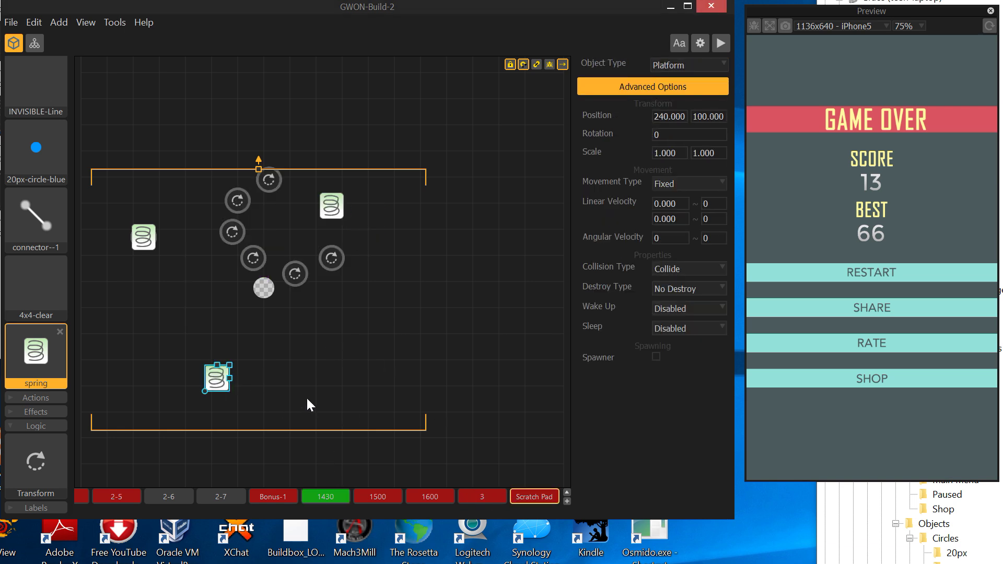
pyautogui.click(538, 63)
pyautogui.moveTo(212, 388); pyautogui.dragTo(259, 383)
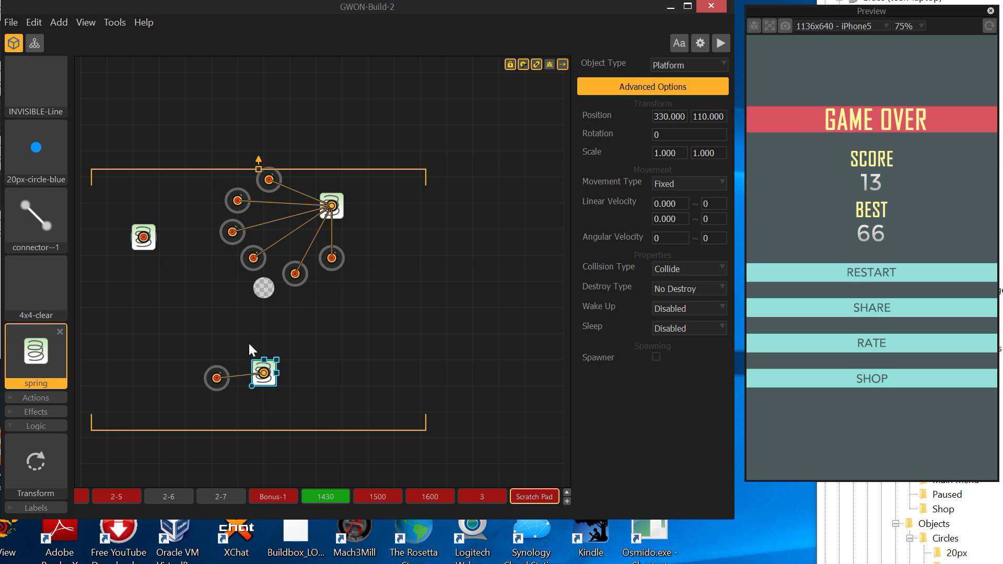
# Set the affected asset of the Transform object at 240, 100 to 40px-yellow.
pyautogui.click(216, 369)
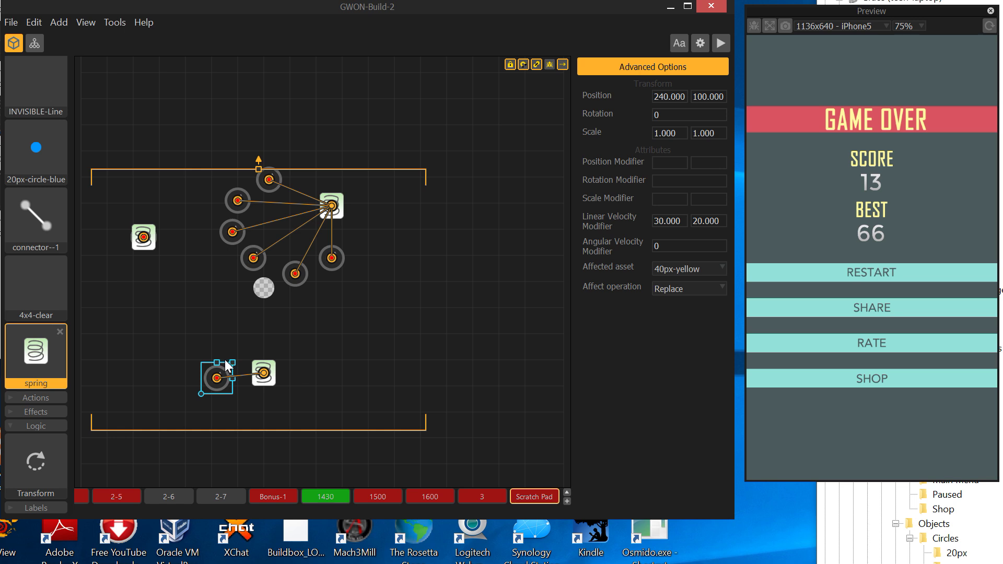
pyautogui.click(685, 268)
pyautogui.click(686, 267)
pyautogui.click(685, 268)
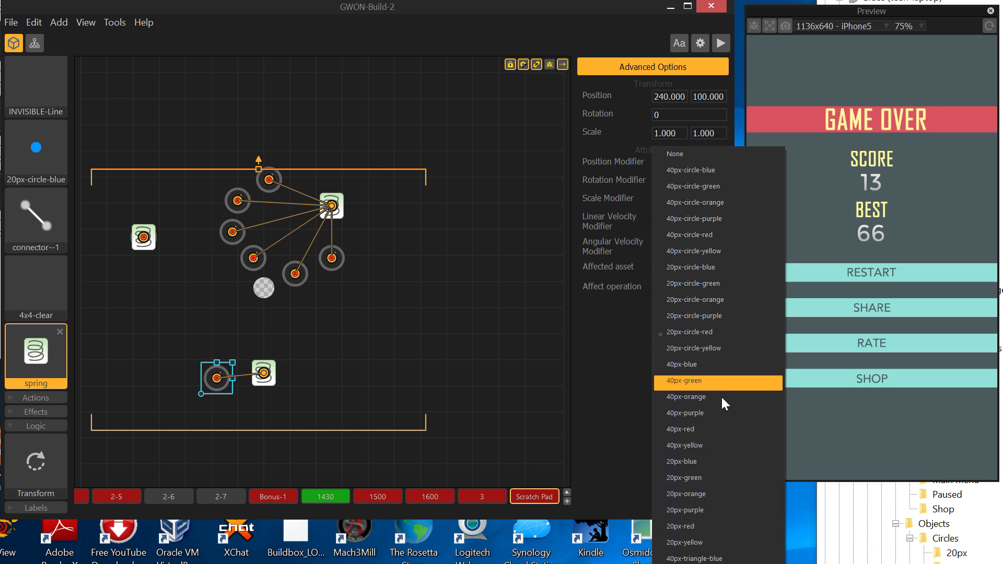
pyautogui.click(721, 445)
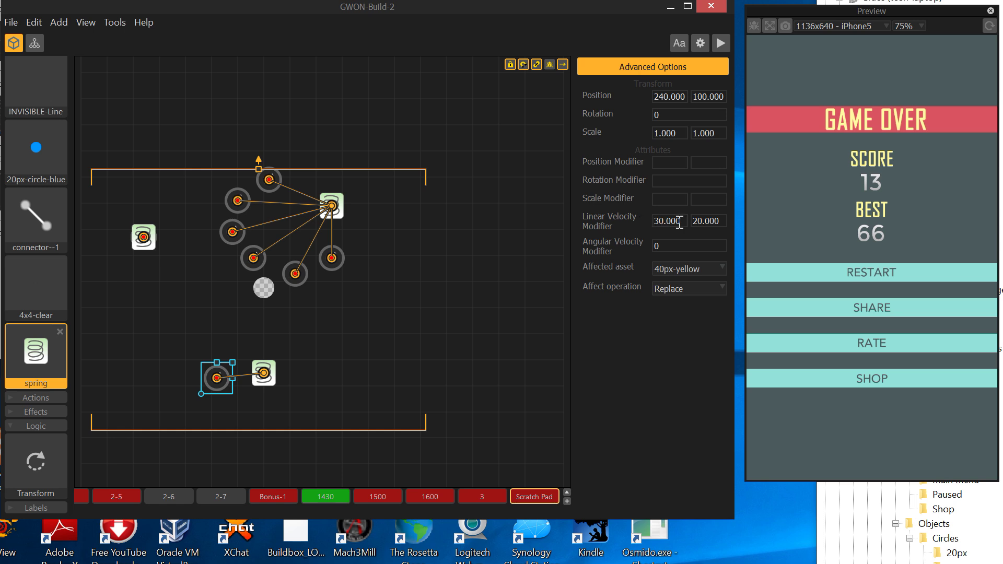
# Set the affect operation of the Transform object at 240, 100 to Replace and its linear velocity modifier to 70, 40.
pyautogui.click(674, 290)
pyautogui.click(681, 301)
pyautogui.moveTo(685, 221); pyautogui.dragTo(632, 212)
pyautogui.write('70')
pyautogui.press('Tab')
pyautogui.write('40')
pyautogui.press('Tab')
pyautogui.click(531, 229)
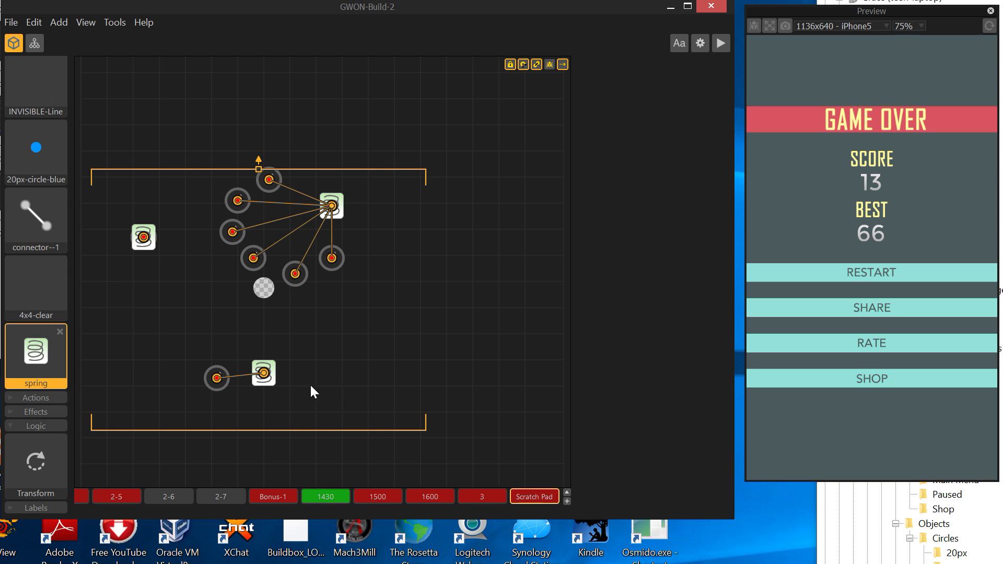
# Move the edited Transform object onto the lower spring and turn off connection mode.
pyautogui.moveTo(225, 391); pyautogui.dragTo(267, 382)
pyautogui.click(356, 346)
pyautogui.press('alt')
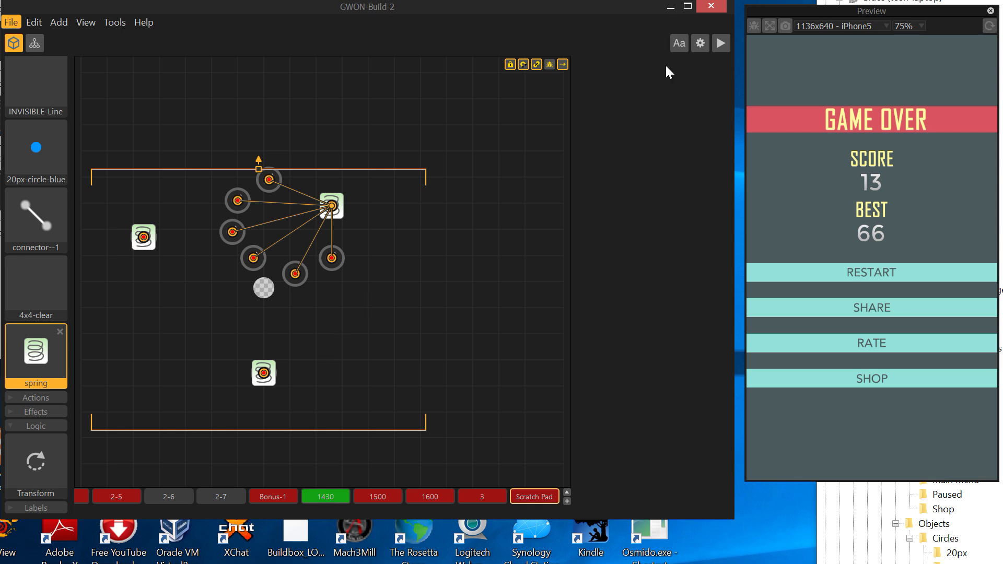
pyautogui.hotkey('alt', 'd')
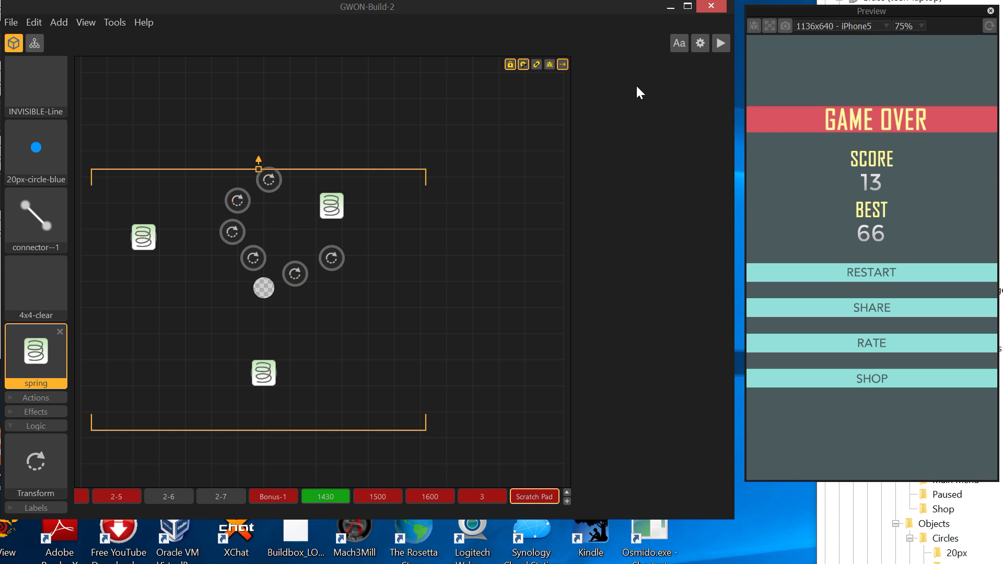
# Open the 1430 scene, select its tilted spring and play-test a round against the springs.
pyautogui.click(330, 492)
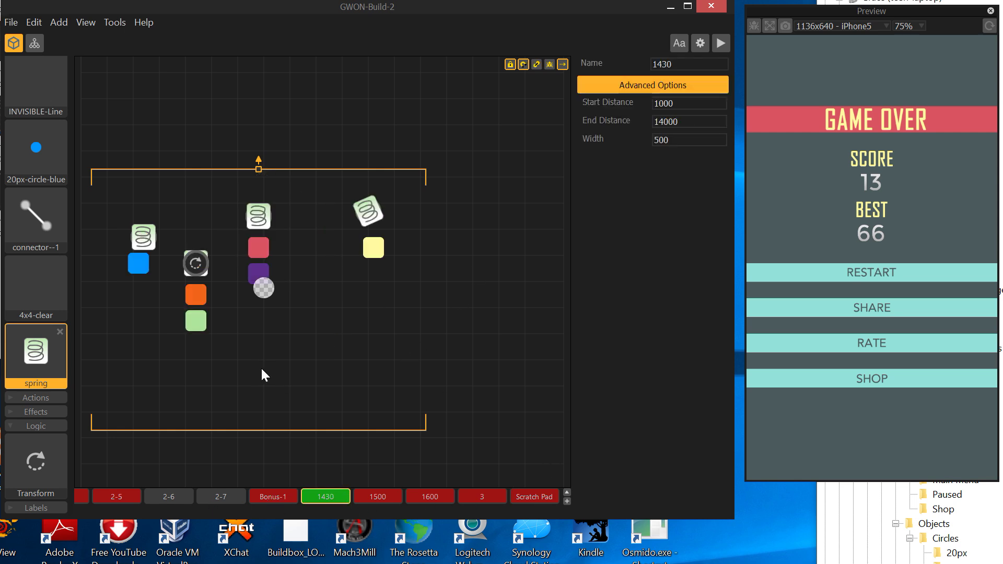
pyautogui.click(374, 214)
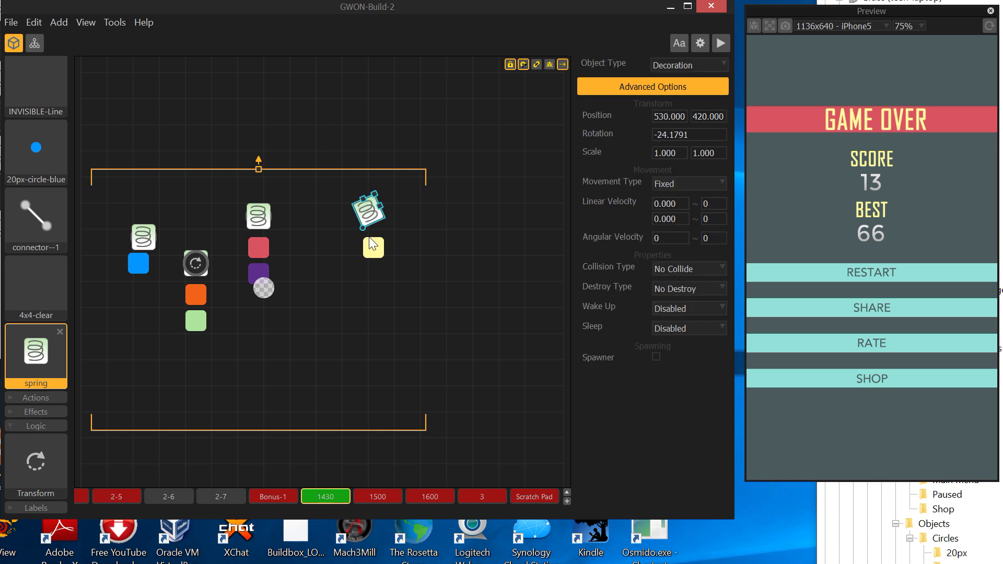
pyautogui.click(911, 252)
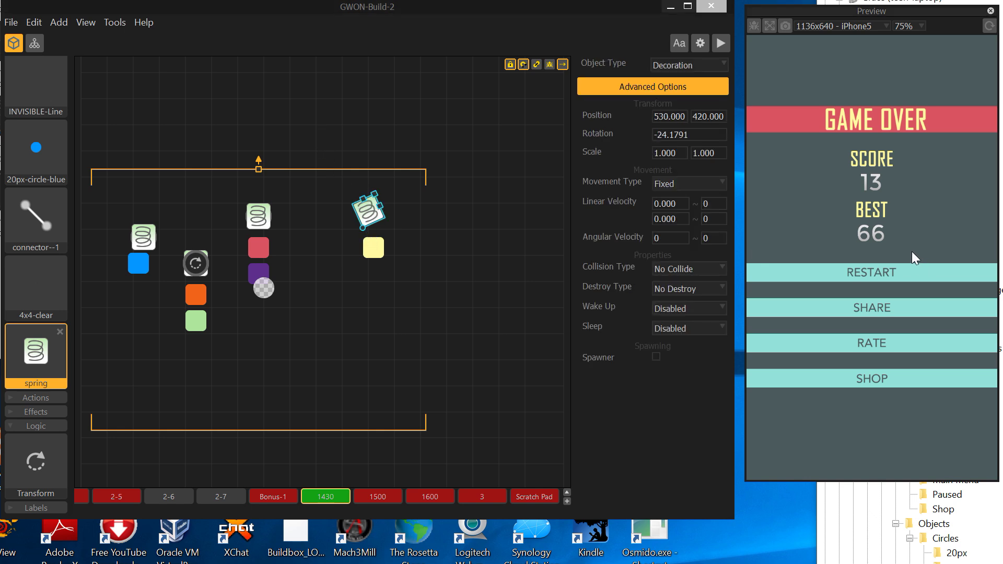
pyautogui.click(878, 271)
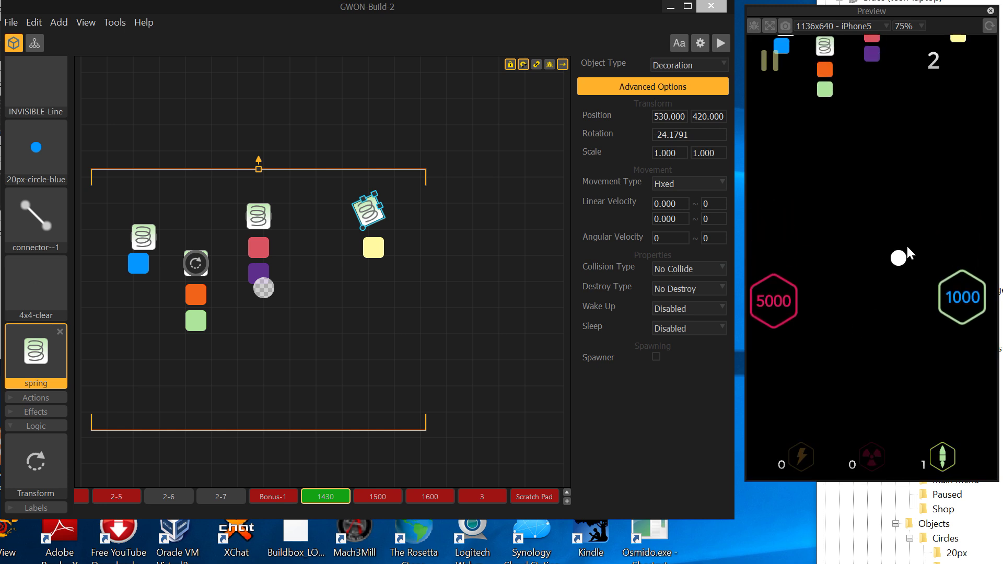
pyautogui.moveTo(907, 244)
pyautogui.mouseDown()
pyautogui.moveTo(958, 193)
pyautogui.moveTo(969, 285)
pyautogui.moveTo(965, 396)
pyautogui.moveTo(954, 377)
pyautogui.moveTo(968, 273)
pyautogui.moveTo(960, 243)
pyautogui.moveTo(965, 341)
pyautogui.moveTo(962, 280)
pyautogui.moveTo(946, 251)
pyautogui.moveTo(907, 254)
pyautogui.moveTo(831, 208)
pyautogui.moveTo(841, 241)
pyautogui.moveTo(761, 260)
pyautogui.moveTo(779, 248)
pyautogui.moveTo(773, 308)
pyautogui.moveTo(779, 341)
pyautogui.moveTo(783, 299)
pyautogui.moveTo(790, 354)
pyautogui.moveTo(791, 327)
pyautogui.mouseUp()
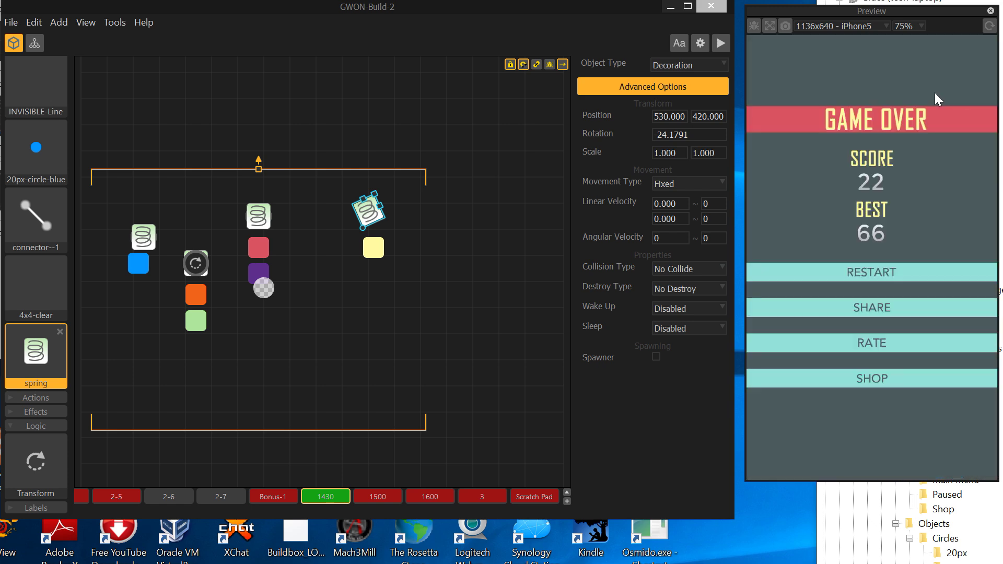
# Restart the preview repeatedly by pausing early in each round, then play-test the springs against the scene's shapes.
pyautogui.click(892, 271)
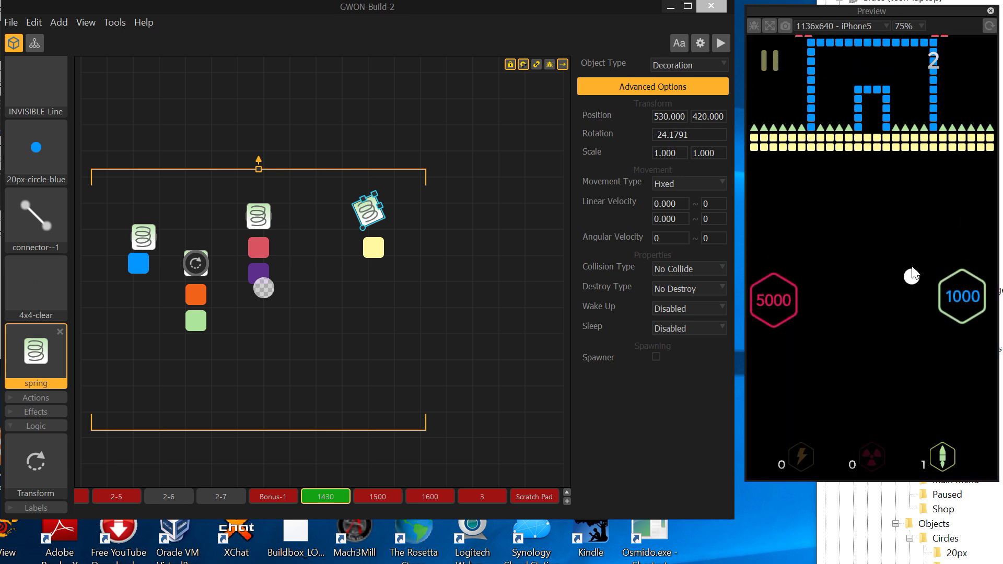
pyautogui.click(766, 61)
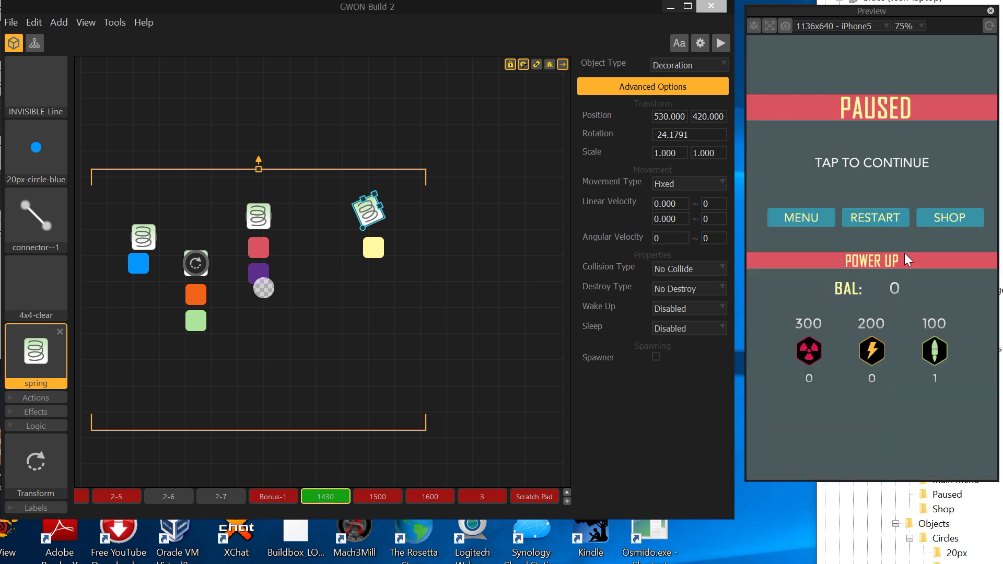
pyautogui.click(889, 221)
pyautogui.click(767, 56)
pyautogui.click(876, 212)
pyautogui.click(769, 54)
pyautogui.click(871, 218)
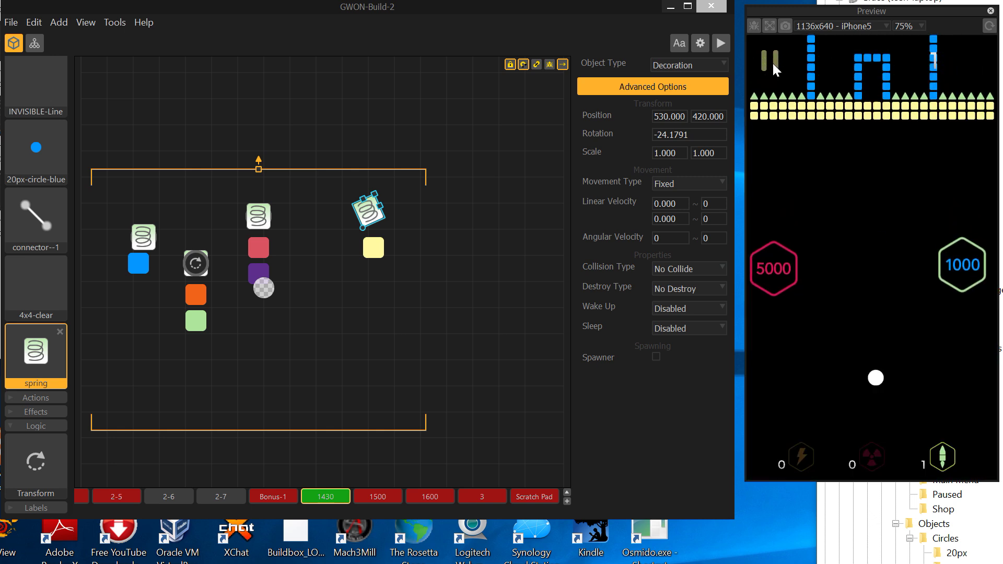
pyautogui.click(772, 61)
pyautogui.click(871, 216)
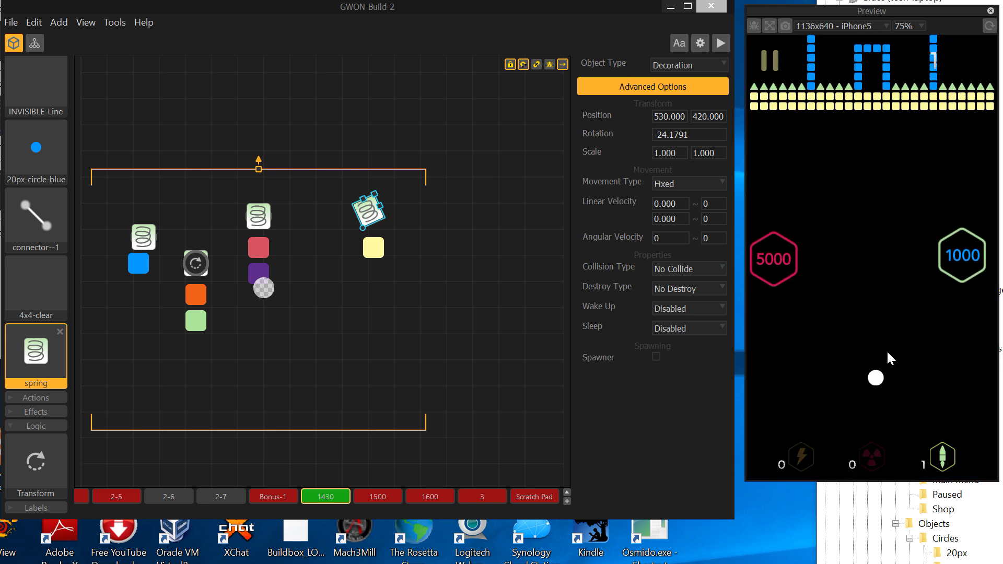
pyautogui.click(766, 60)
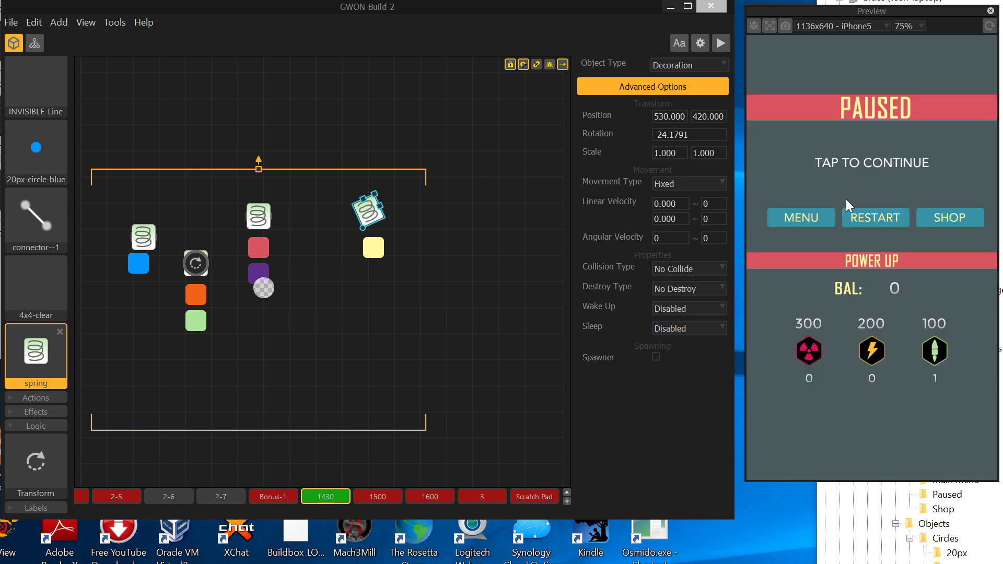
pyautogui.click(870, 216)
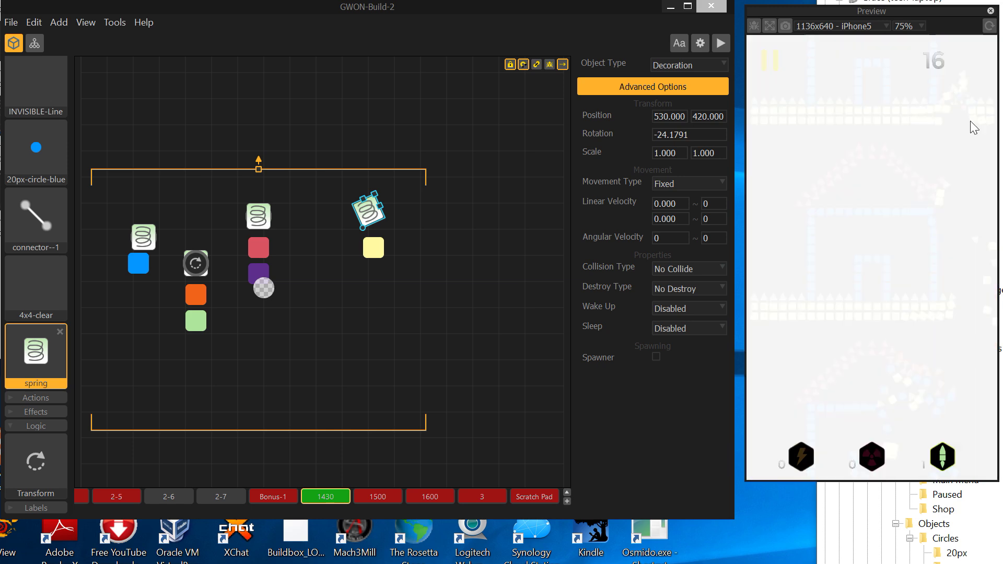
# Inspect the settings of the Transform object at the tilted spring and play another round, pausing and resuming it.
pyautogui.click(370, 219)
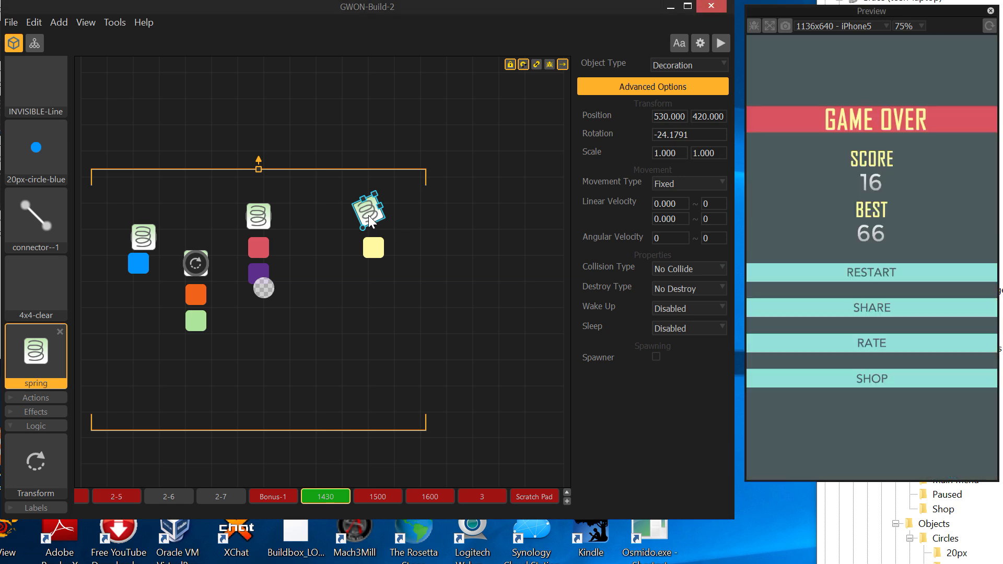
pyautogui.click(381, 219)
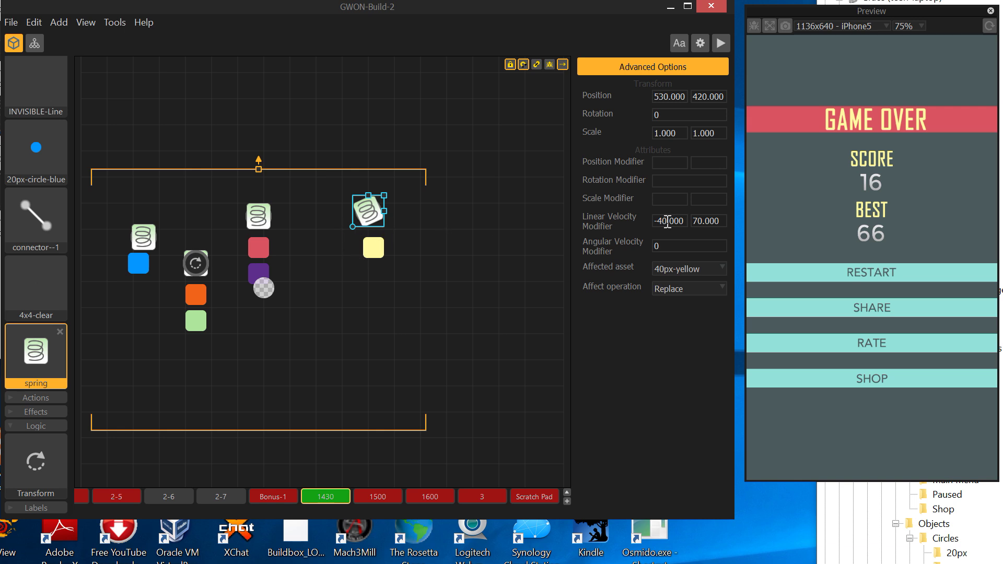
pyautogui.click(872, 273)
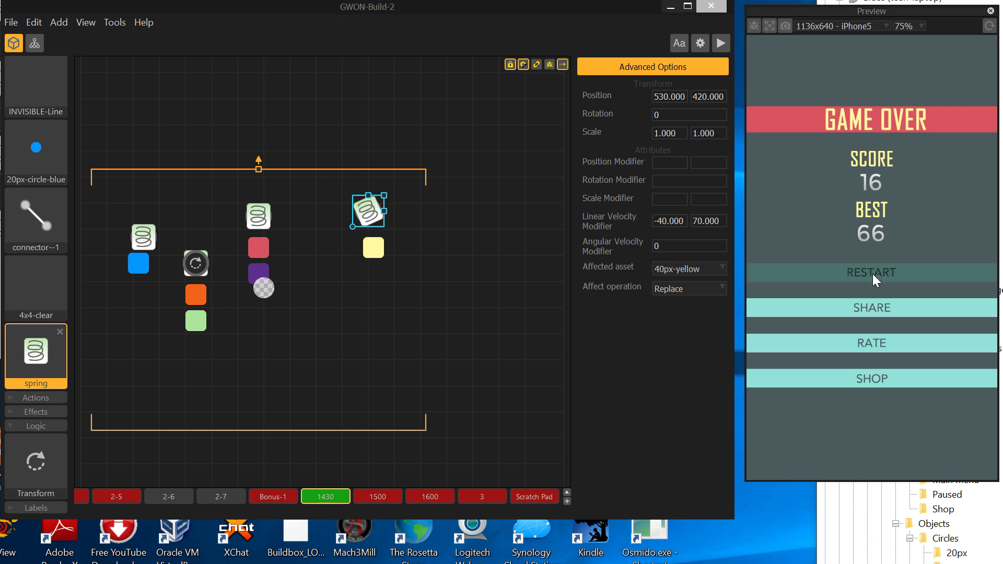
pyautogui.moveTo(902, 218)
pyautogui.mouseDown()
pyautogui.moveTo(933, 343)
pyautogui.moveTo(877, 358)
pyautogui.moveTo(925, 273)
pyautogui.moveTo(929, 285)
pyautogui.mouseUp()
pyautogui.click(765, 59)
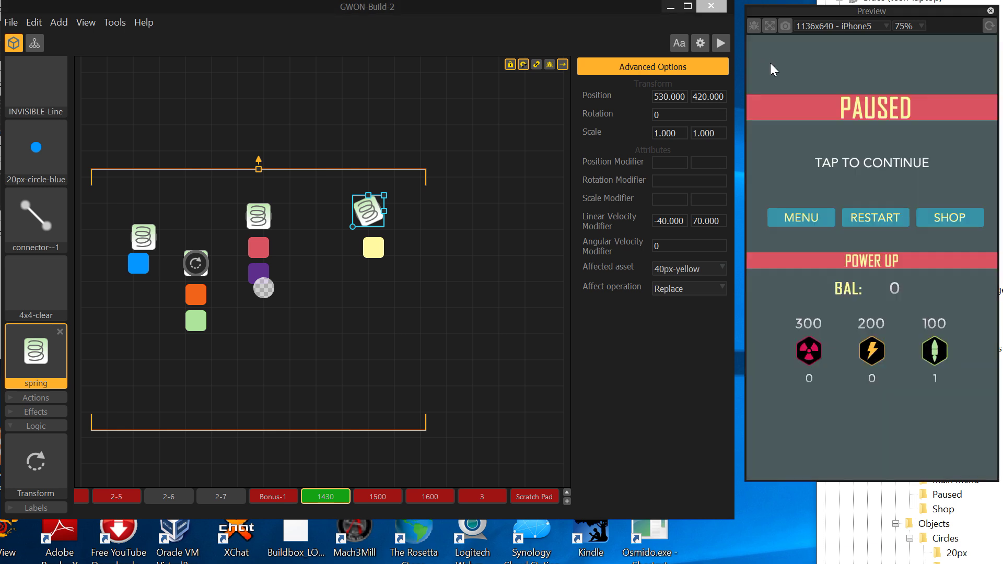
pyautogui.click(778, 73)
pyautogui.moveTo(806, 108)
pyautogui.mouseDown()
pyautogui.moveTo(910, 267)
pyautogui.moveTo(939, 247)
pyautogui.moveTo(964, 186)
pyautogui.moveTo(972, 324)
pyautogui.moveTo(927, 315)
pyautogui.moveTo(941, 290)
pyautogui.moveTo(946, 301)
pyautogui.moveTo(951, 290)
pyautogui.moveTo(955, 324)
pyautogui.moveTo(920, 333)
pyautogui.moveTo(949, 381)
pyautogui.mouseUp()
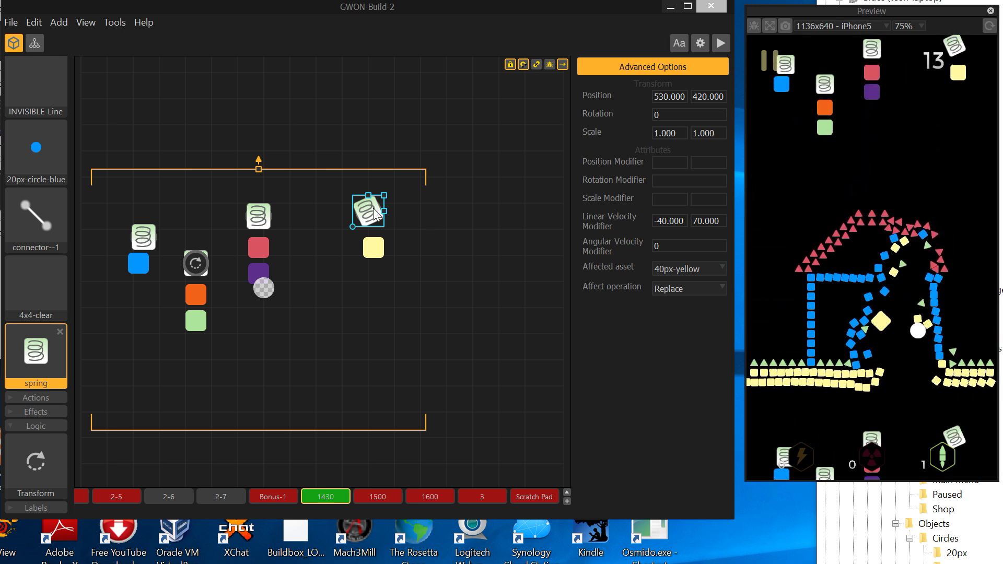